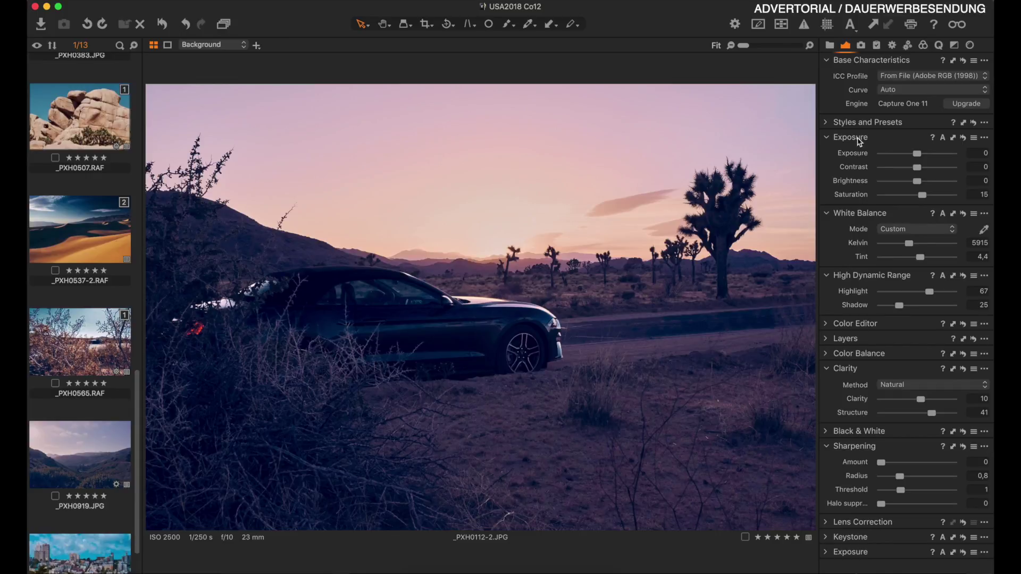
Step: Move the Exposure tool above Styles and Presets and float White Balance over the image
drag(856, 141, 854, 119)
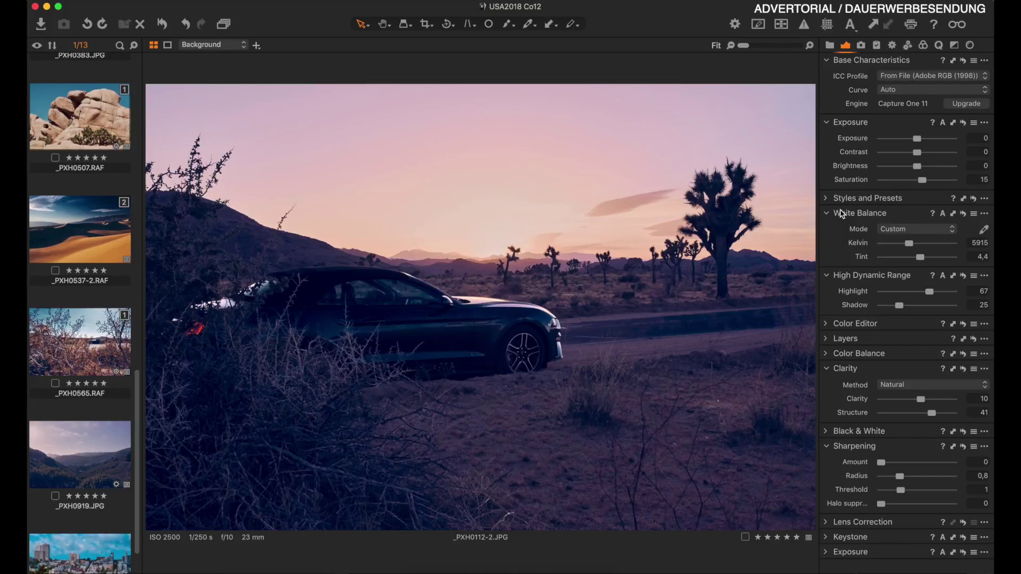
drag(874, 216, 186, 93)
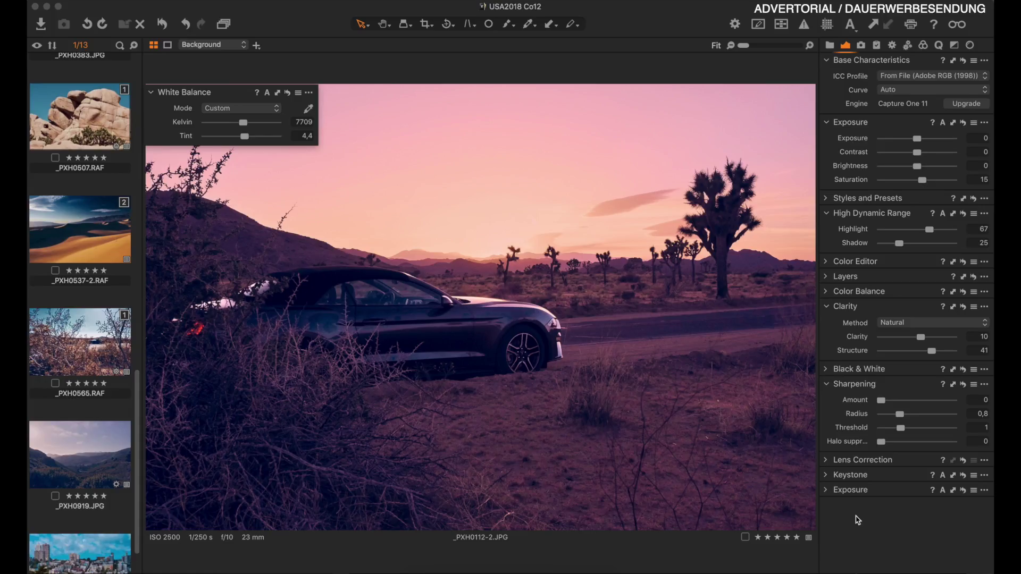
Step: Add a Curve tool and position it beside the floating White Balance tool
right_click(857, 520)
mouse_move(887, 520)
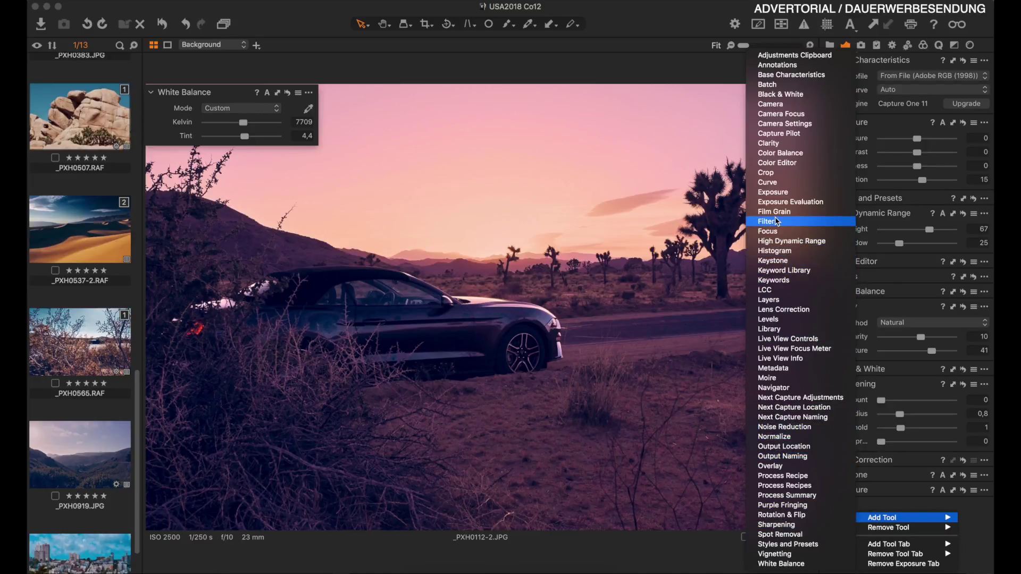
click(767, 182)
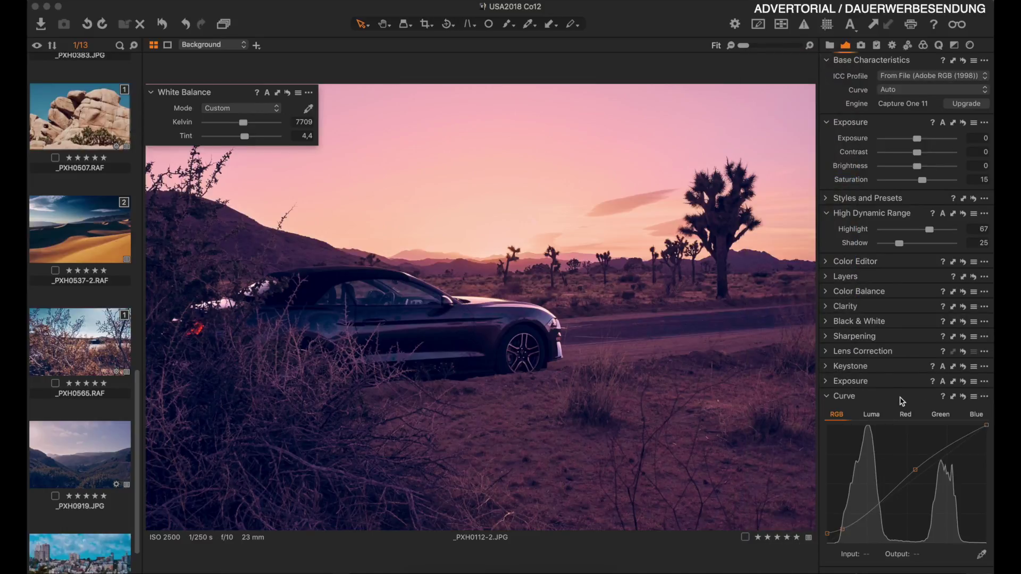
drag(631, 340, 486, 515)
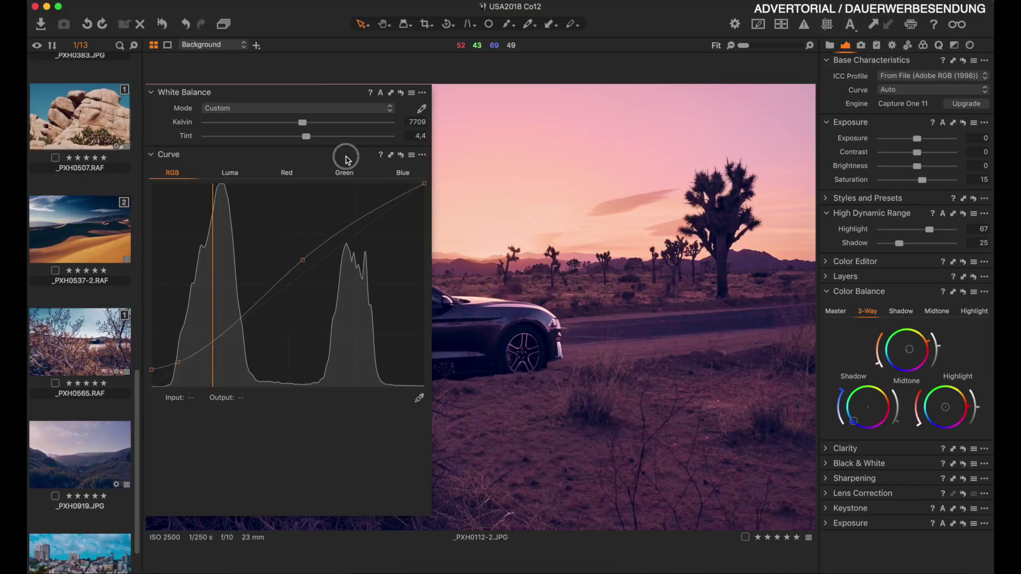
Step: Dock the Curve tool under Layers and put White Balance back under Base Characteristics
drag(347, 159, 939, 307)
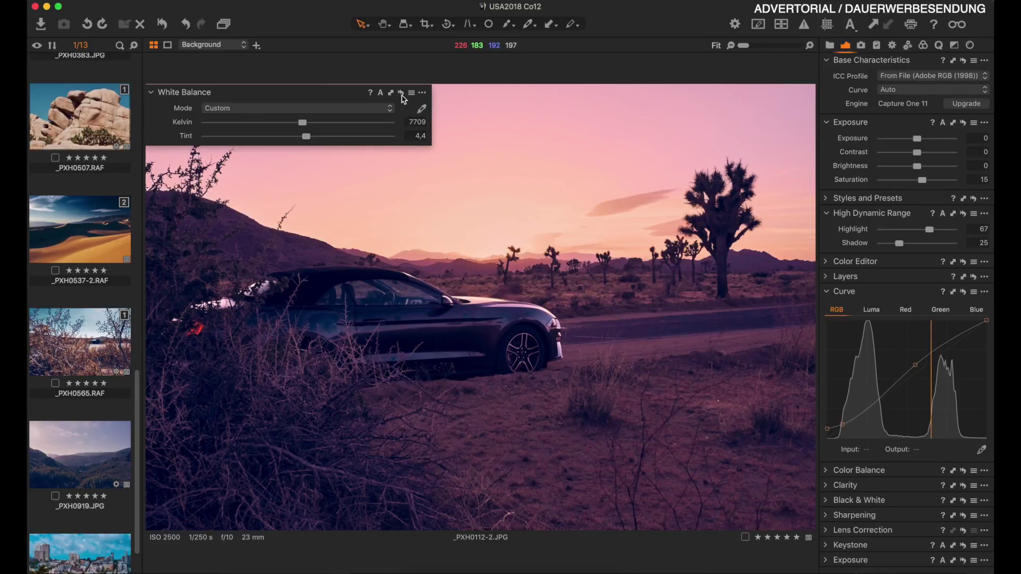
drag(348, 96, 904, 126)
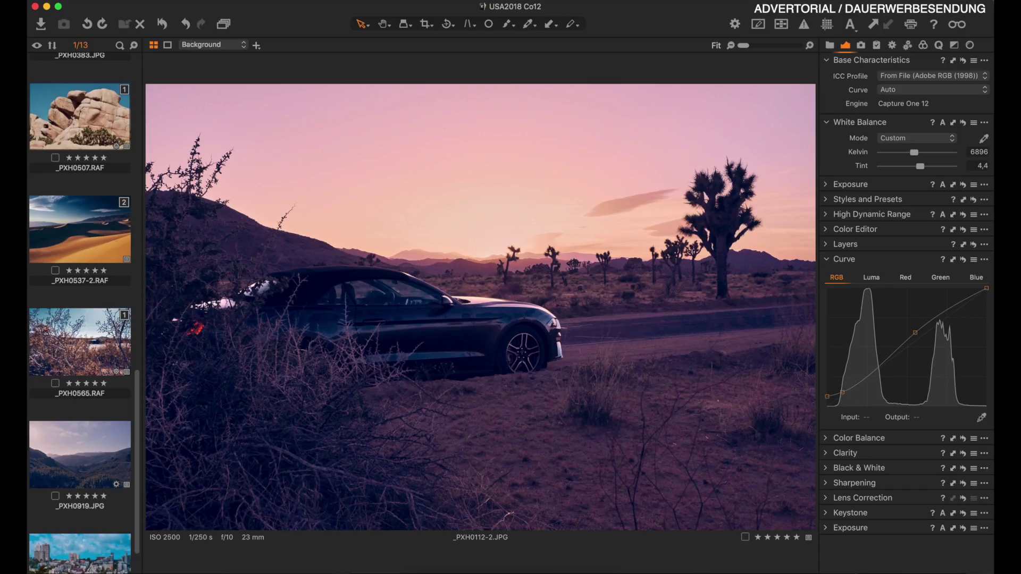
click(420, 3)
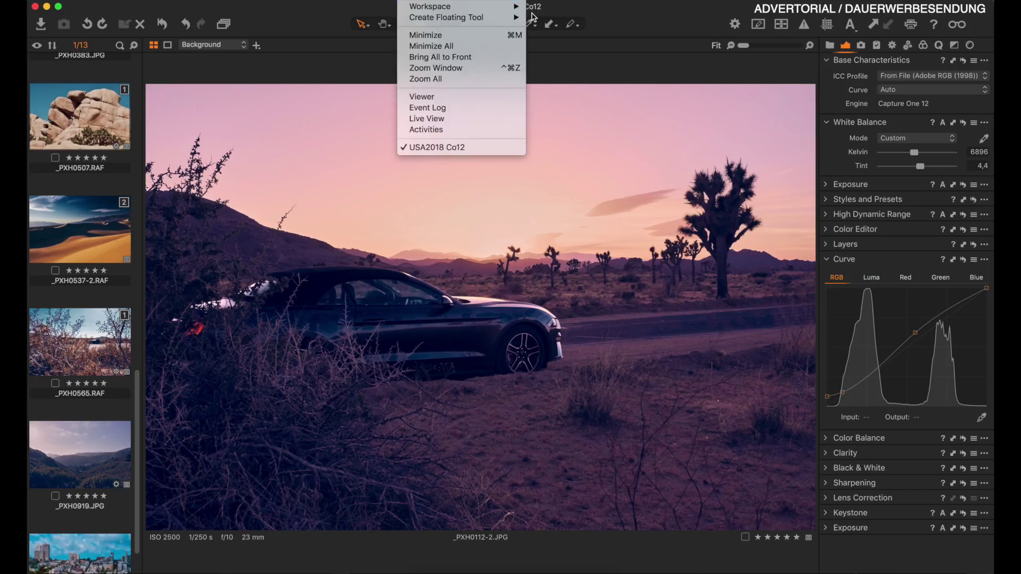
mouse_move(492, 14)
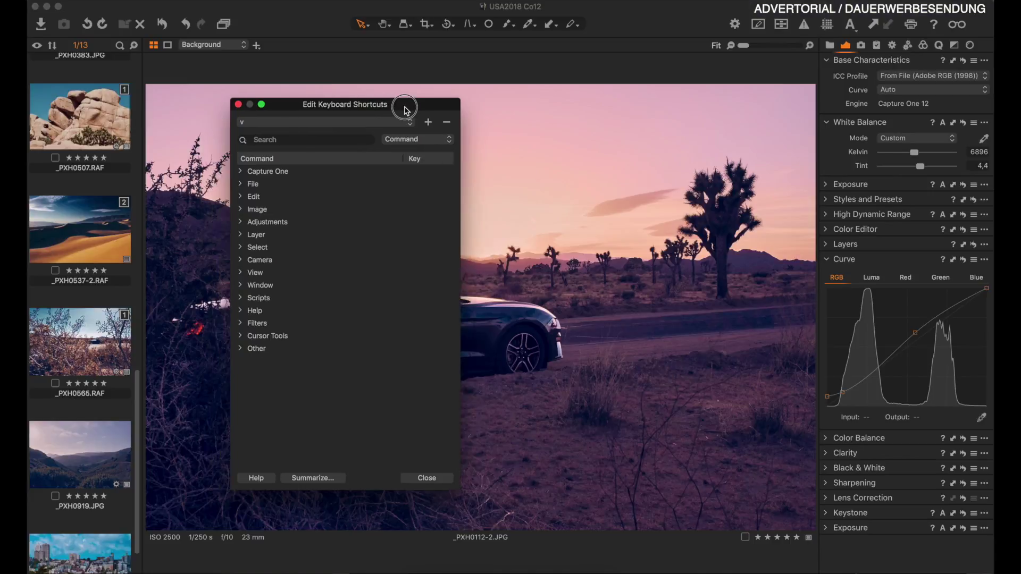
drag(405, 110, 441, 110)
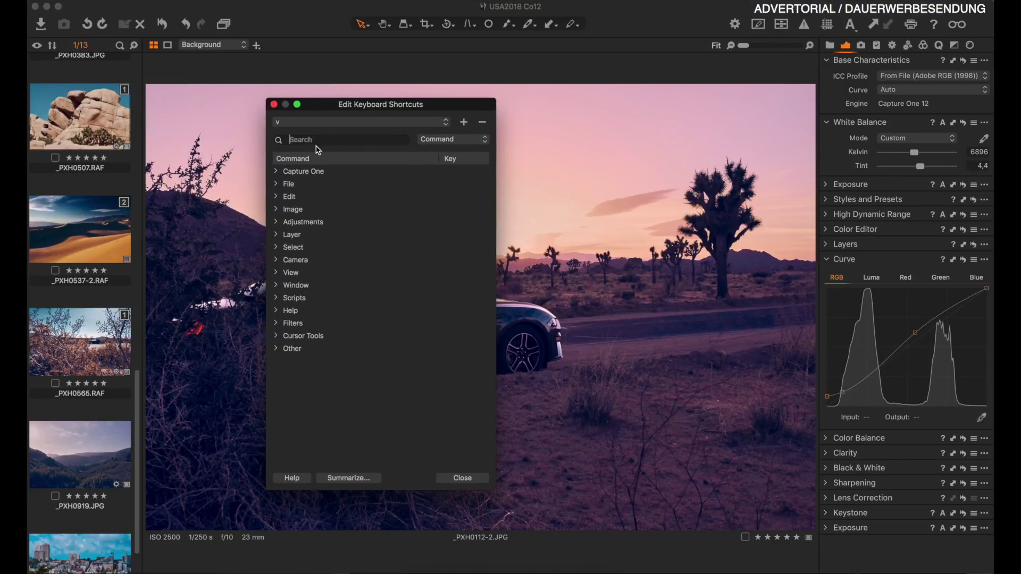
drag(329, 110, 278, 103)
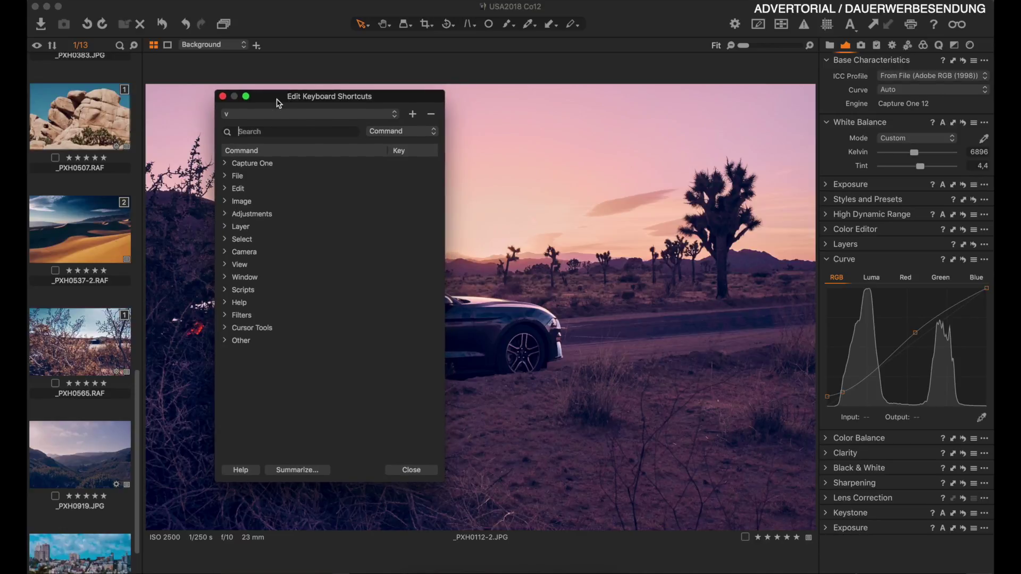
text(vie)
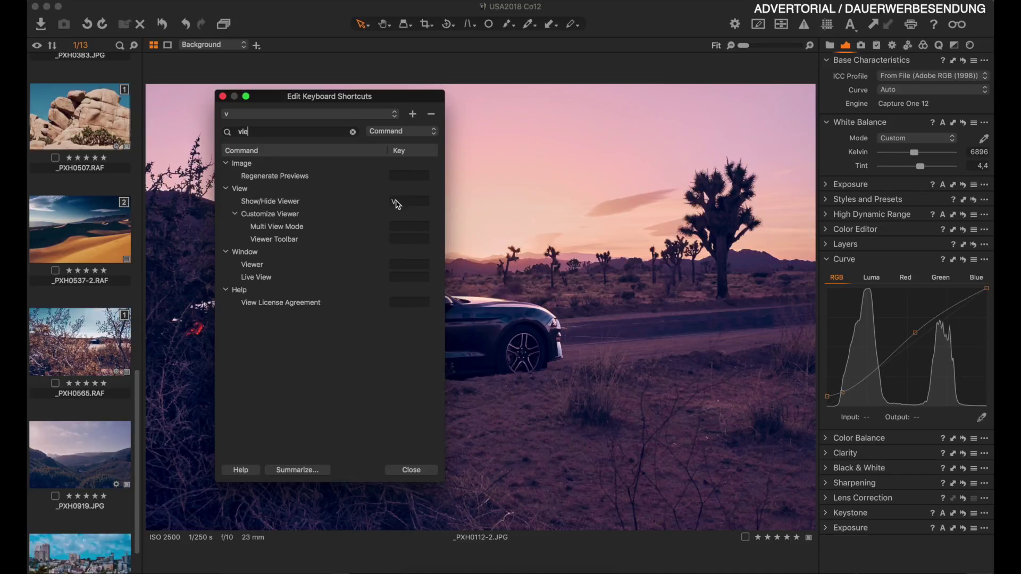
click(409, 470)
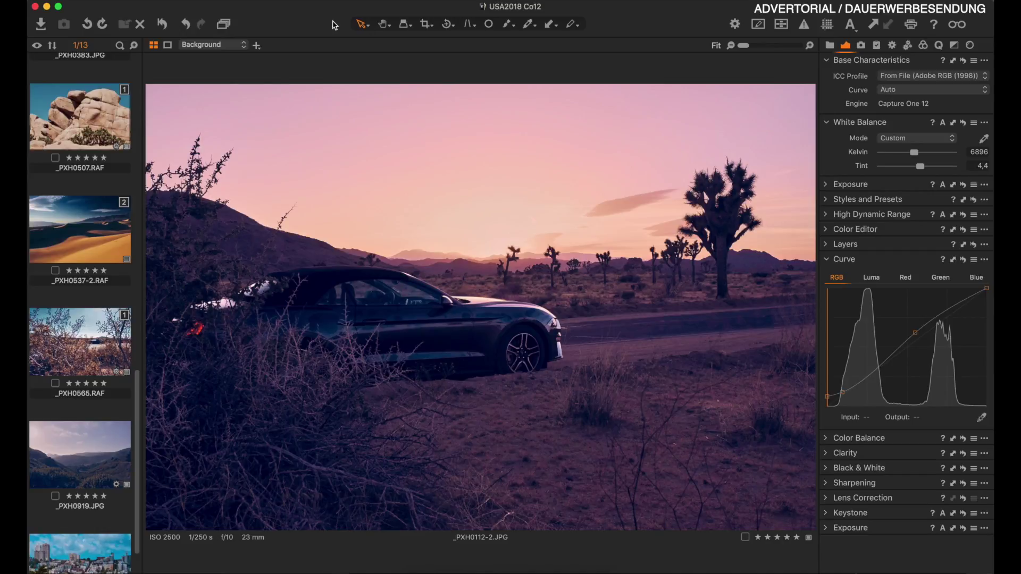
key(alt+super+v)
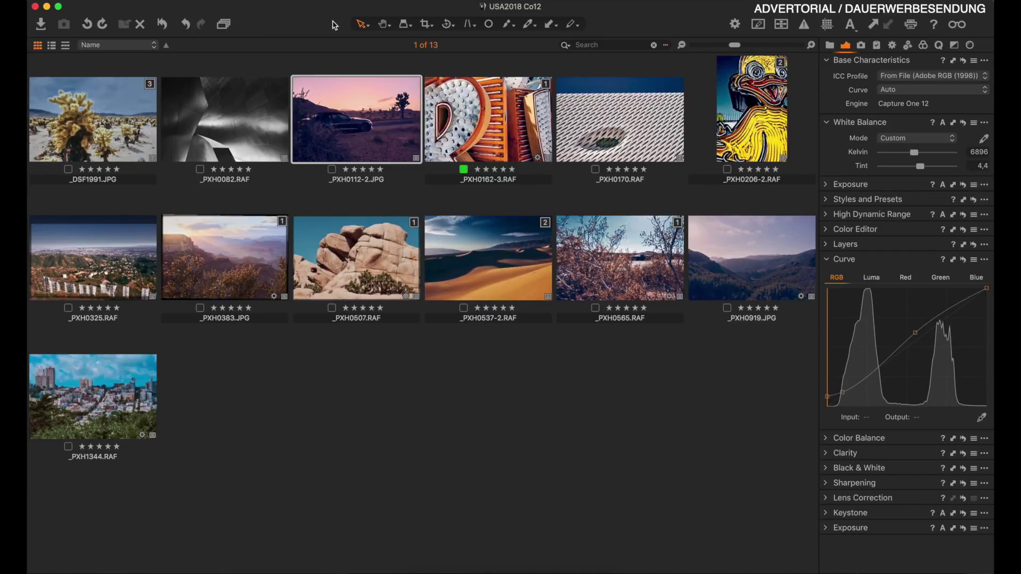
key(alt+super+v)
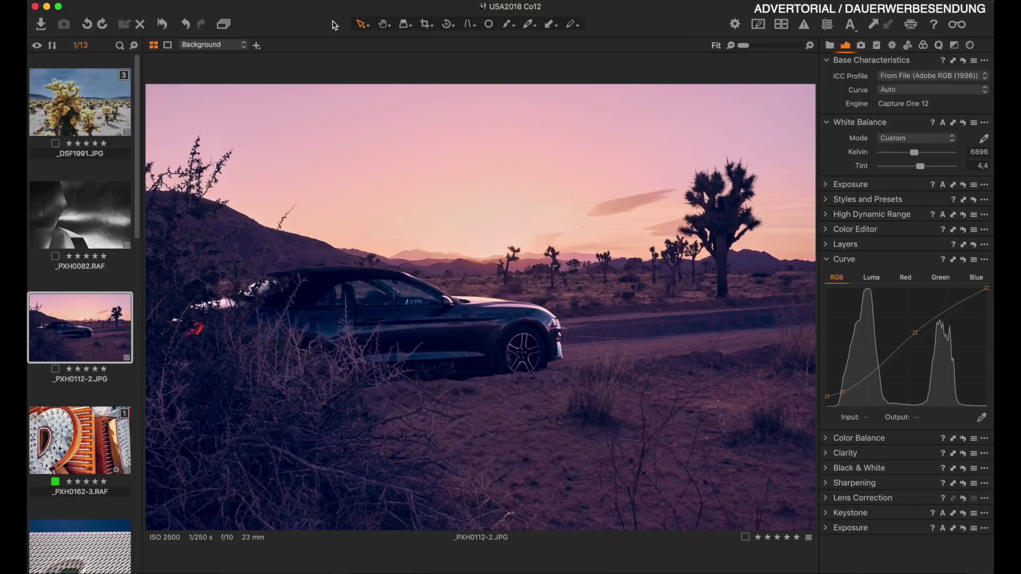
key(alt+super+v)
key(alt+super+v)
Step: Check the Import Images source options, leaving the source as Choose Folder
click(41, 24)
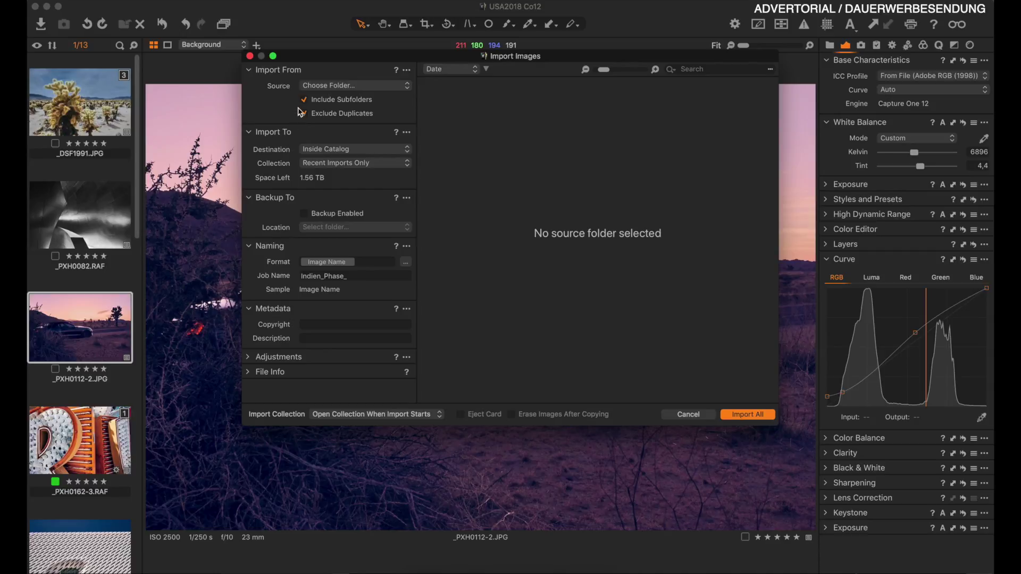
click(330, 86)
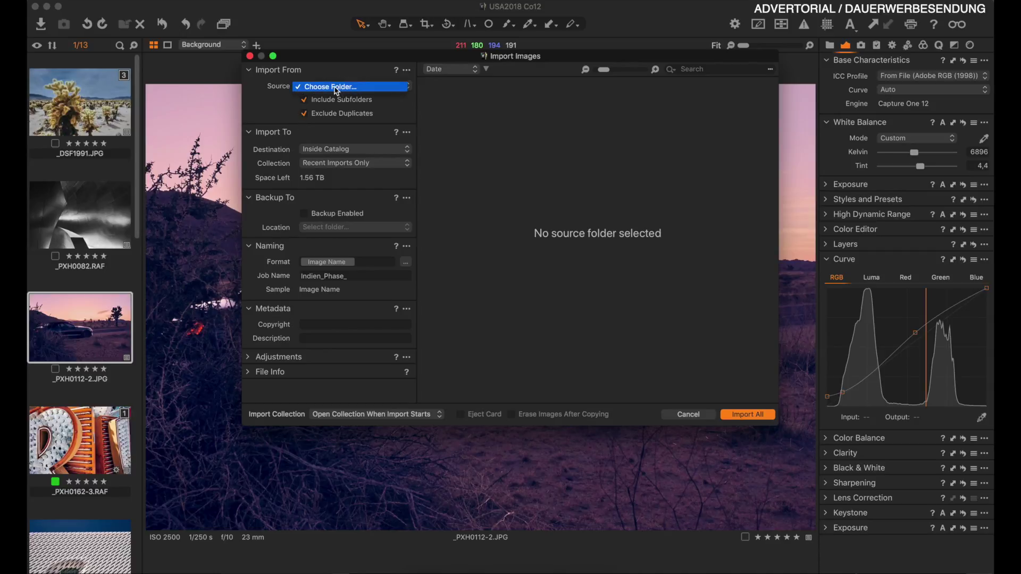
click(311, 89)
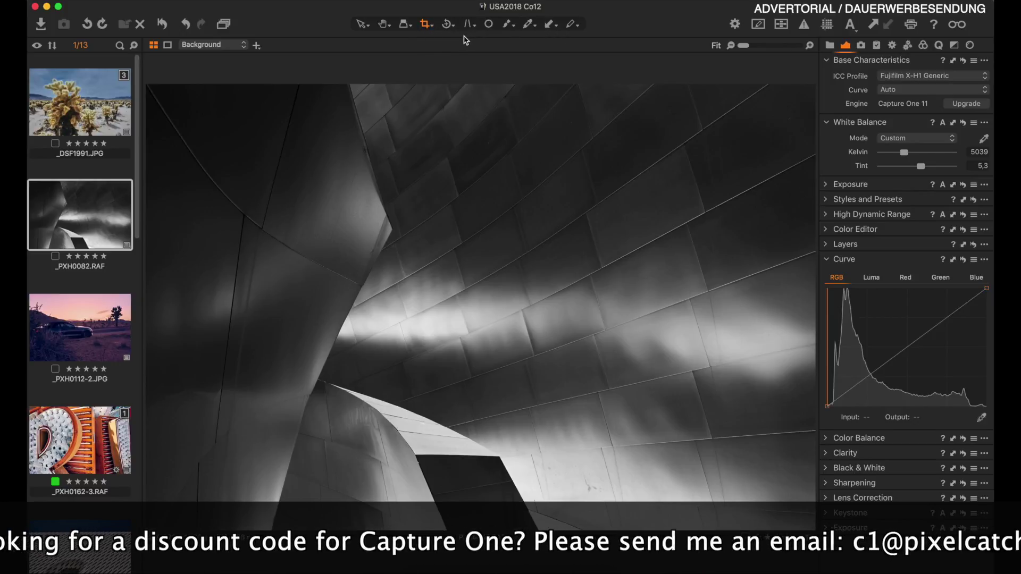
Step: Crop the architecture photo to a 1500×1500 px square with the Square aspect ratio
click(433, 26)
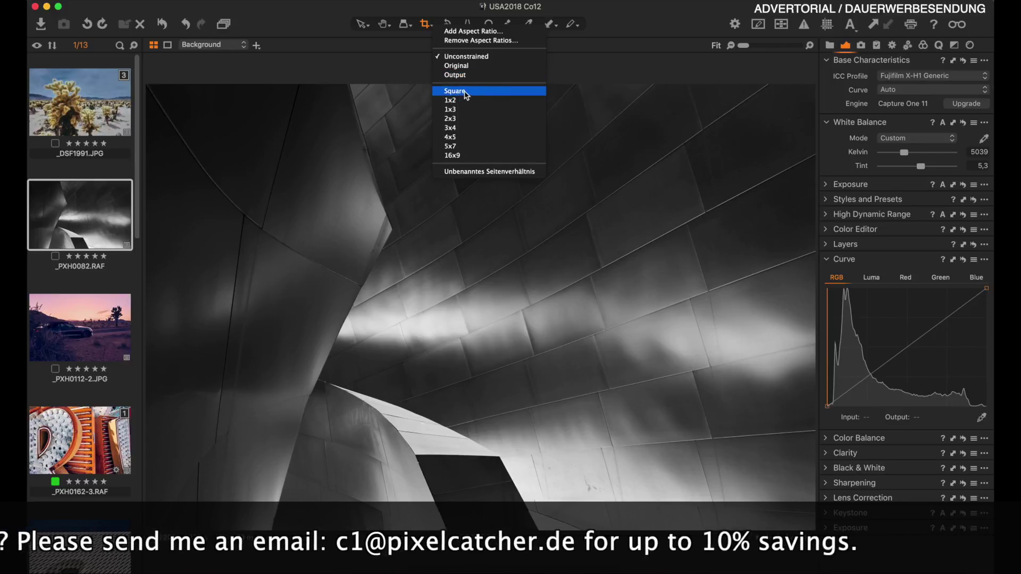
click(465, 91)
drag(163, 96, 681, 546)
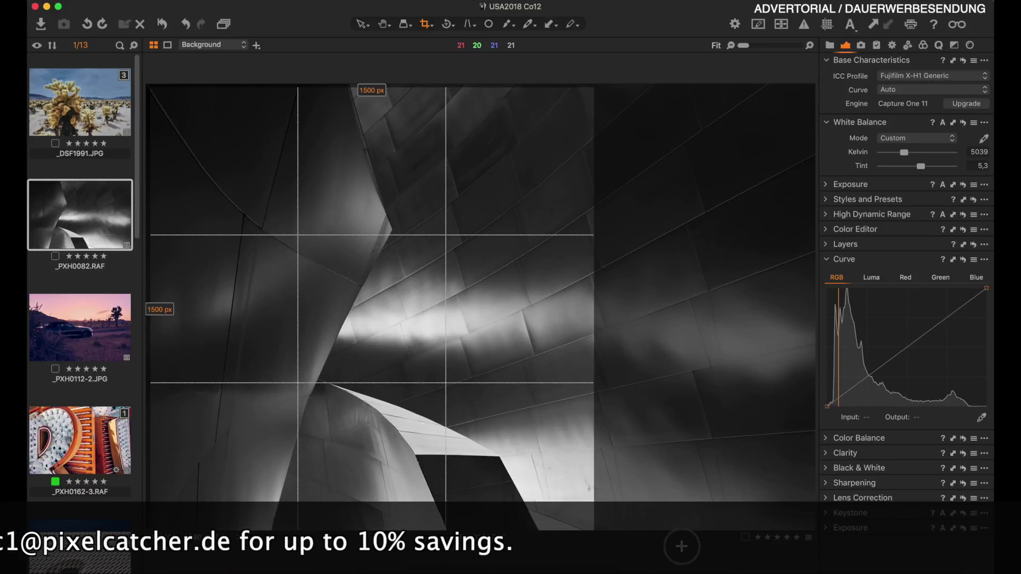
click(362, 24)
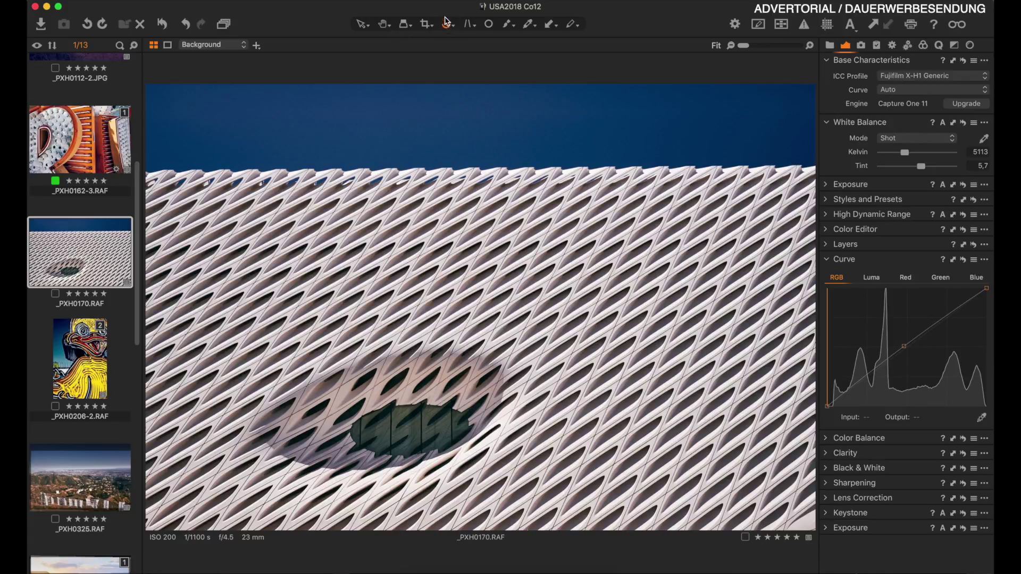
Step: Straighten the facade photo along its roofline, then rotate it slightly freehand
drag(201, 171, 789, 162)
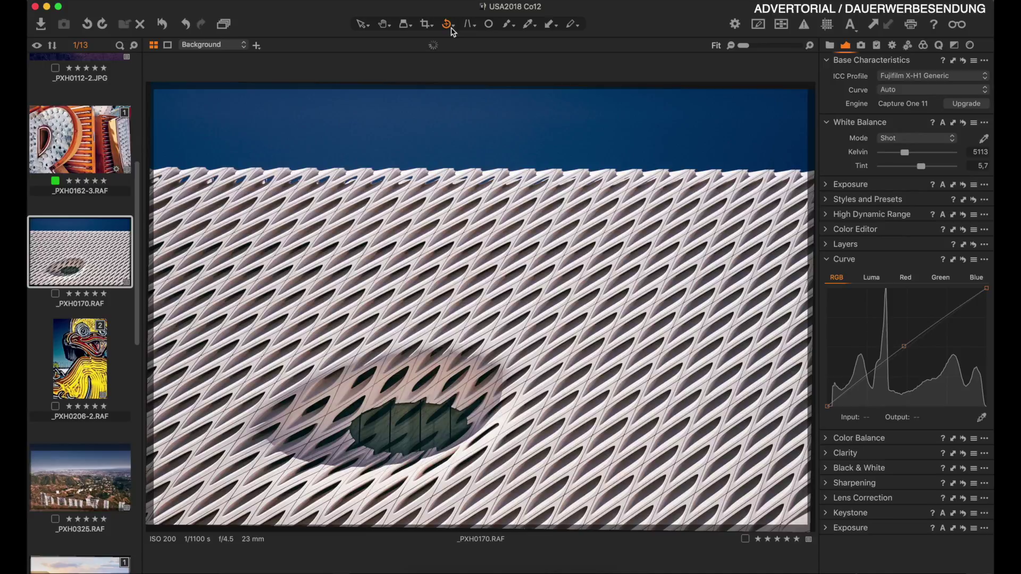
click(451, 28)
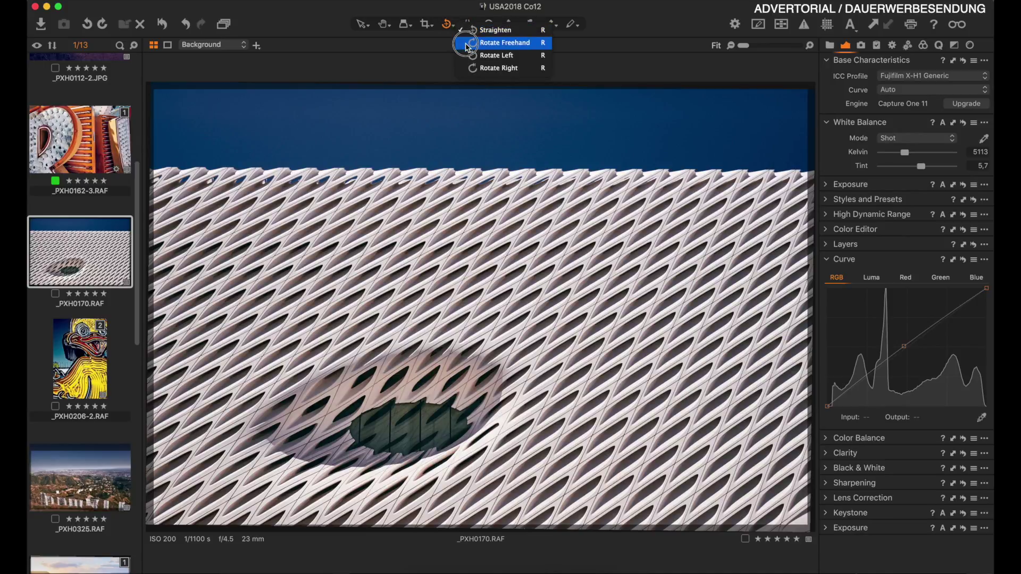
click(467, 44)
drag(209, 224, 215, 243)
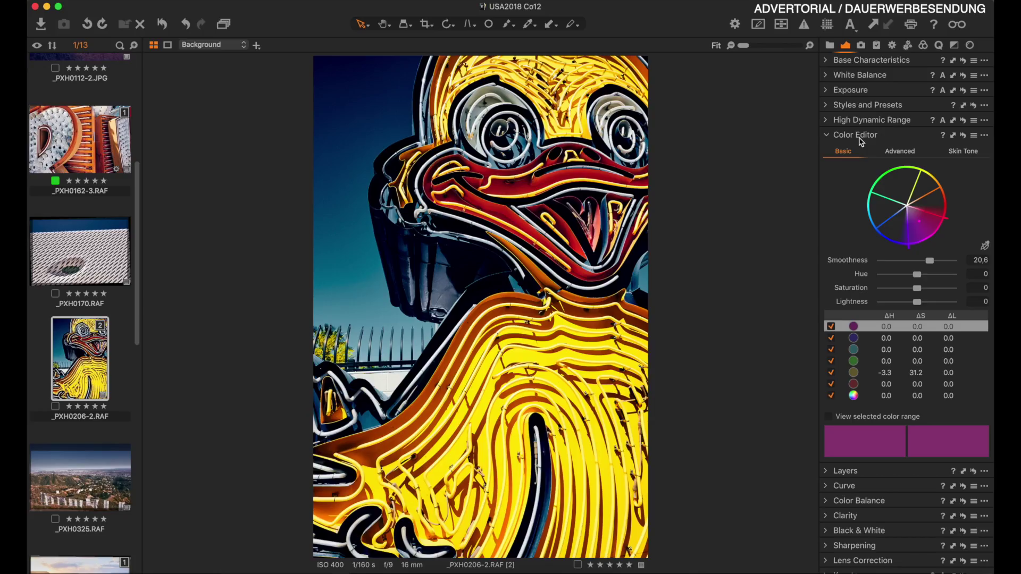
Step: Shift the yellow range to orange (Hue -30, Saturation 159.6, Lightness 42.1) and make a masked layer from it
right_click(861, 141)
mouse_move(881, 144)
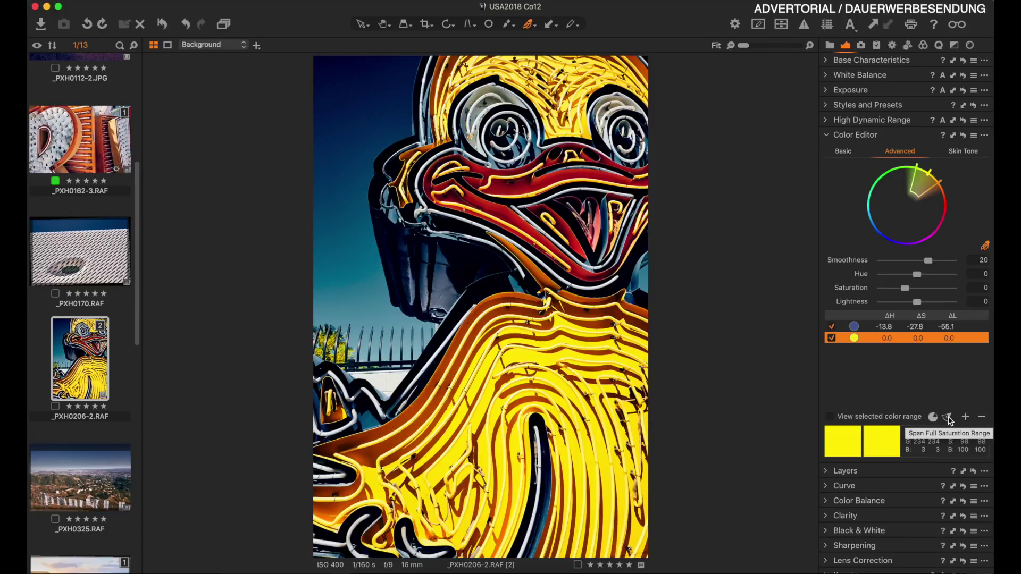
click(948, 418)
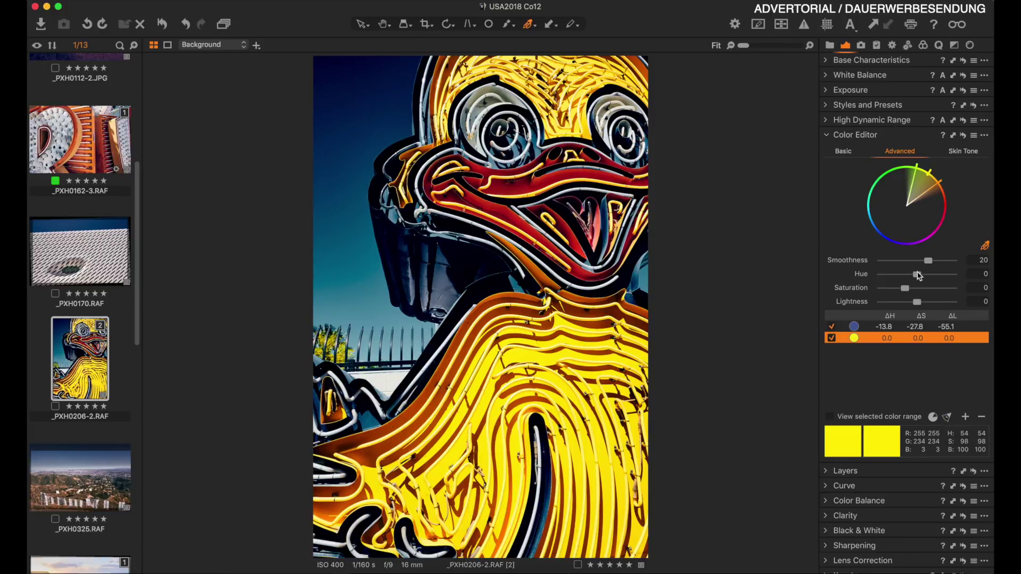
drag(919, 280, 897, 307)
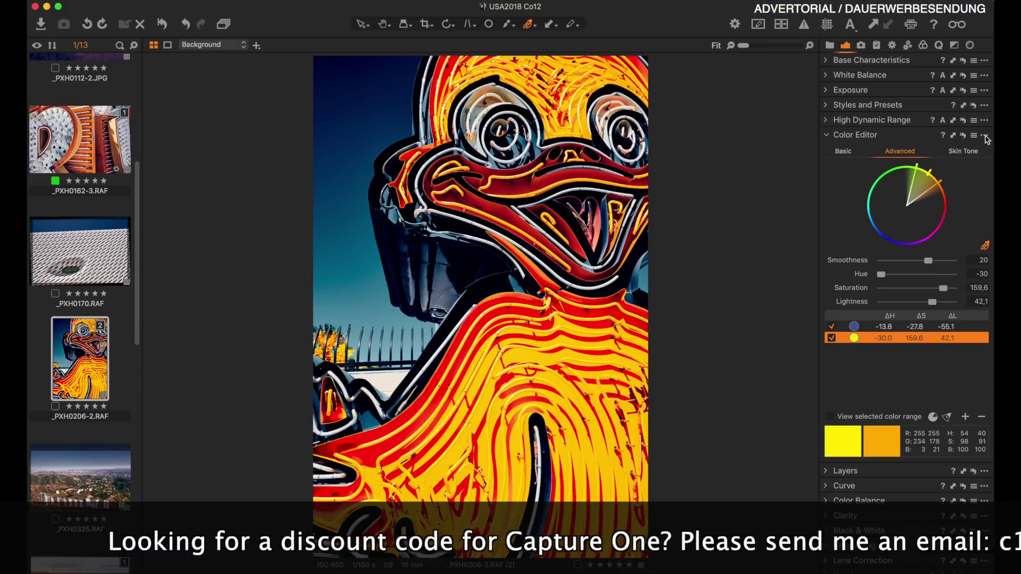
click(985, 135)
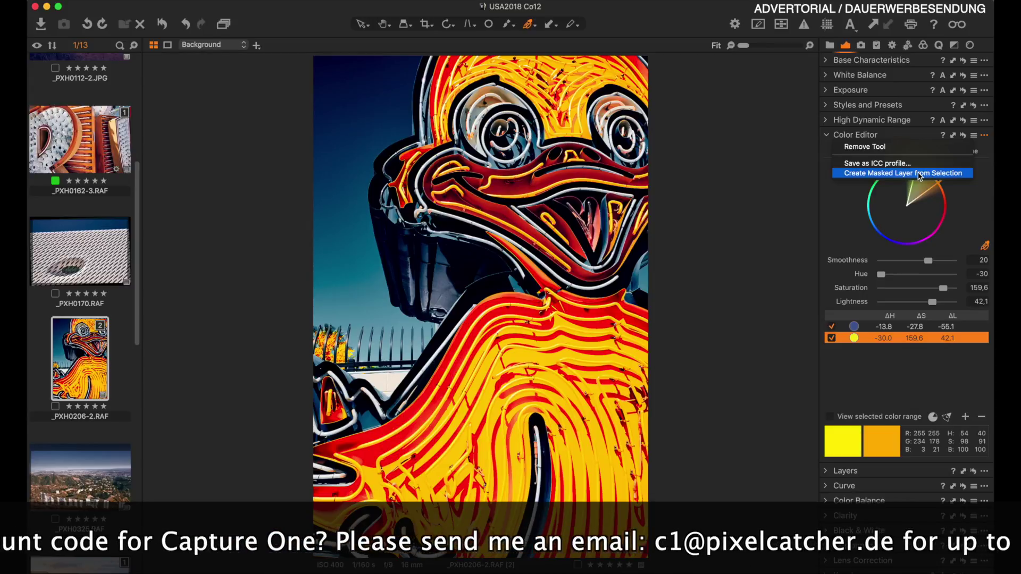
click(920, 174)
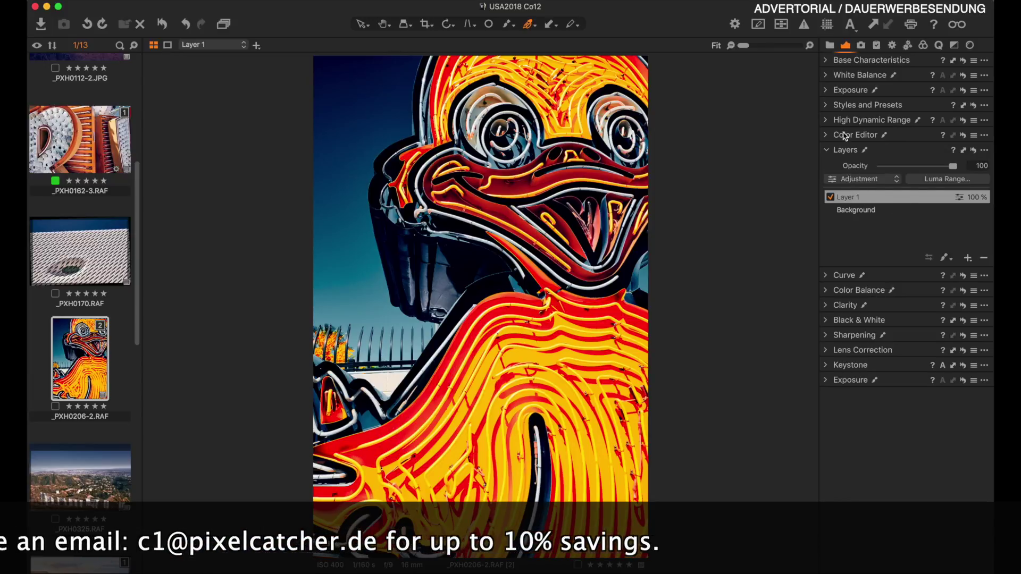
Step: Lower Layer 1's Exposure to -0.9 and raise its Contrast
click(827, 90)
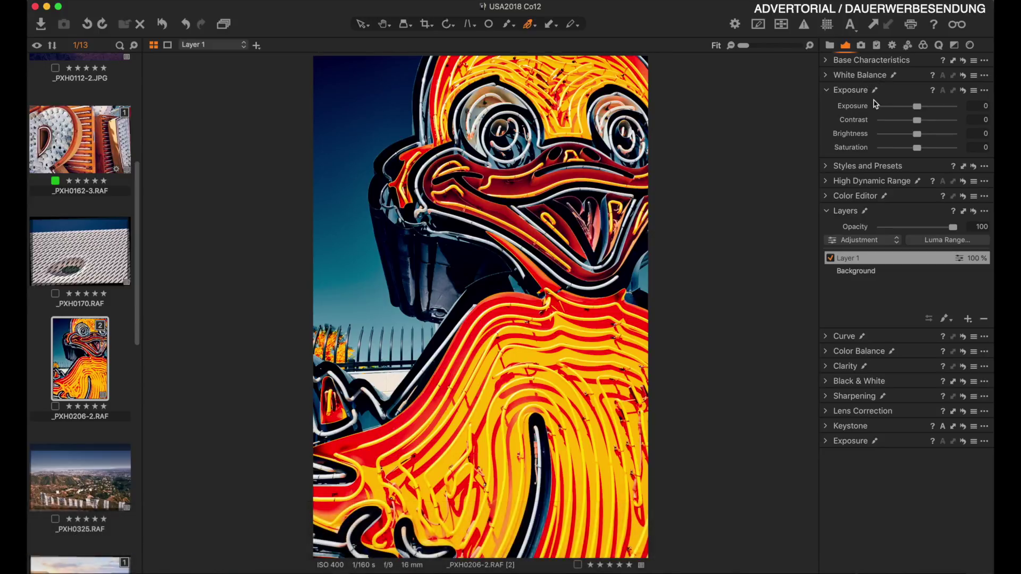
mouse_move(918, 110)
mouse_down()
mouse_move(908, 110)
mouse_move(932, 124)
mouse_up()
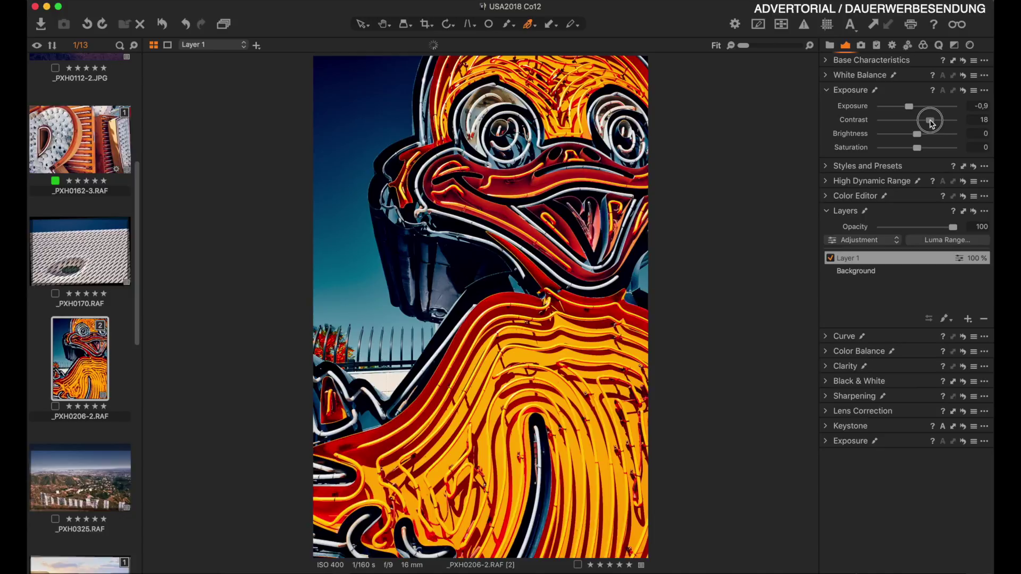
drag(934, 124, 939, 126)
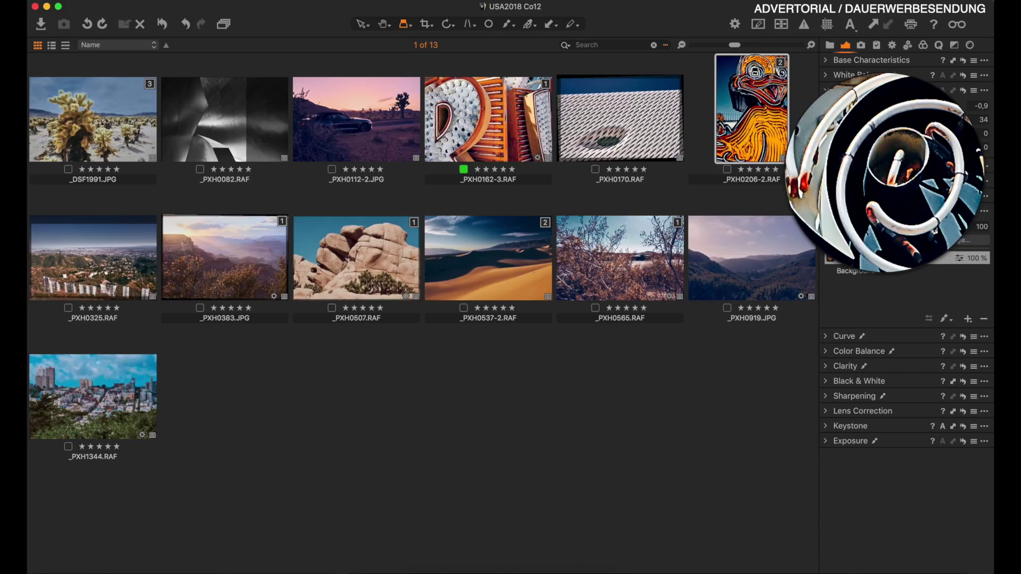
Step: Magnify the duck photo's thumbnail with the grid loupe
drag(755, 72, 759, 91)
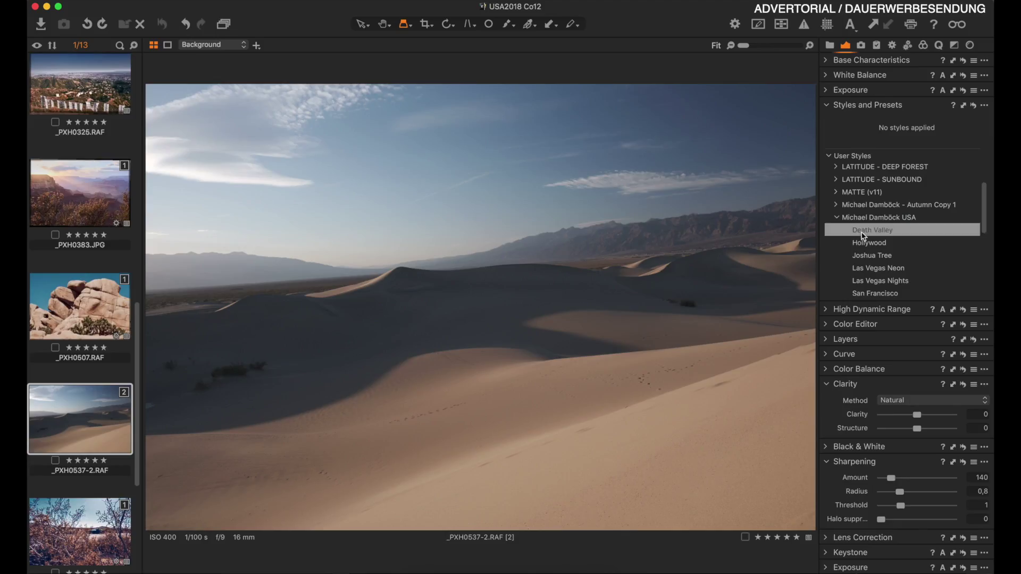
Step: Apply the Death Valley style, darken Exposure slightly and boost Saturation to 48
click(867, 234)
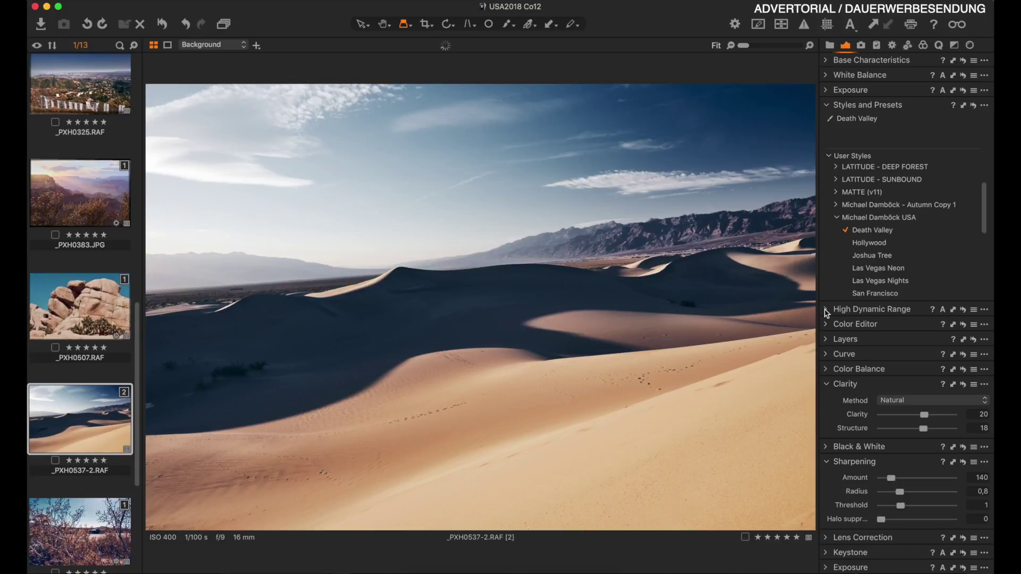
click(826, 91)
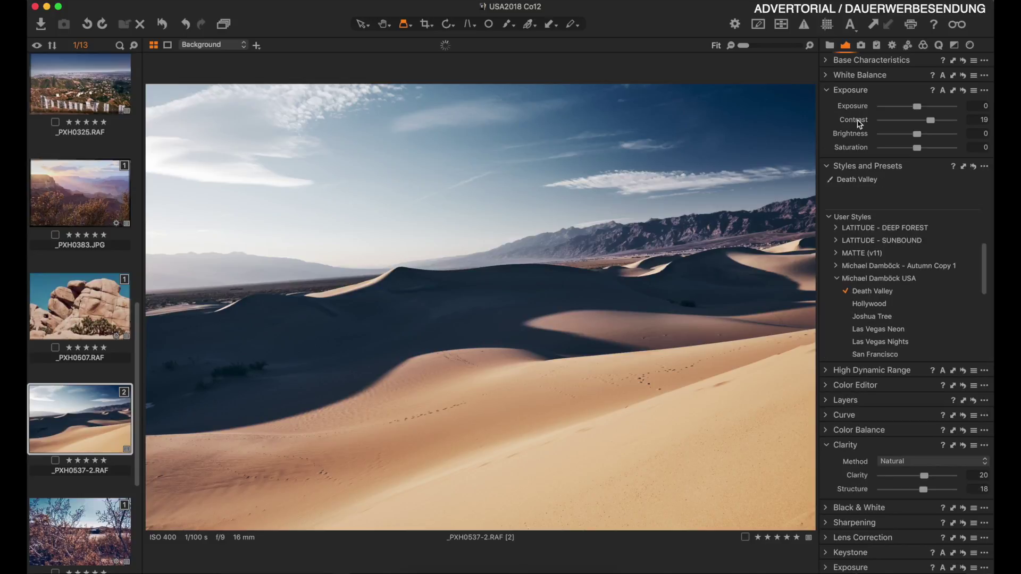
drag(916, 108, 910, 109)
drag(923, 148, 935, 150)
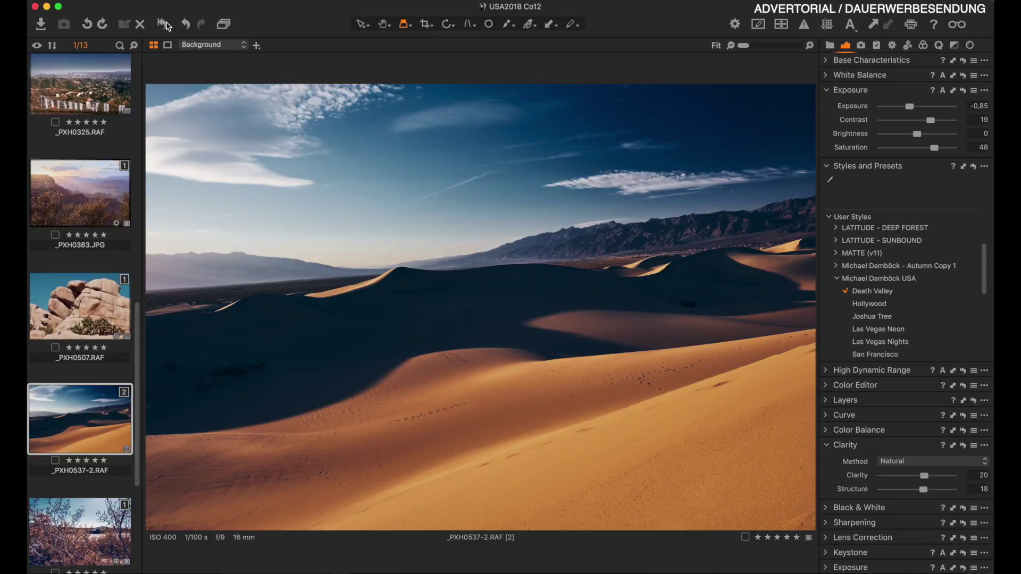
Step: Reset the adjustments, undo and redo the reset, then apply Hollywood on a new layer
click(162, 24)
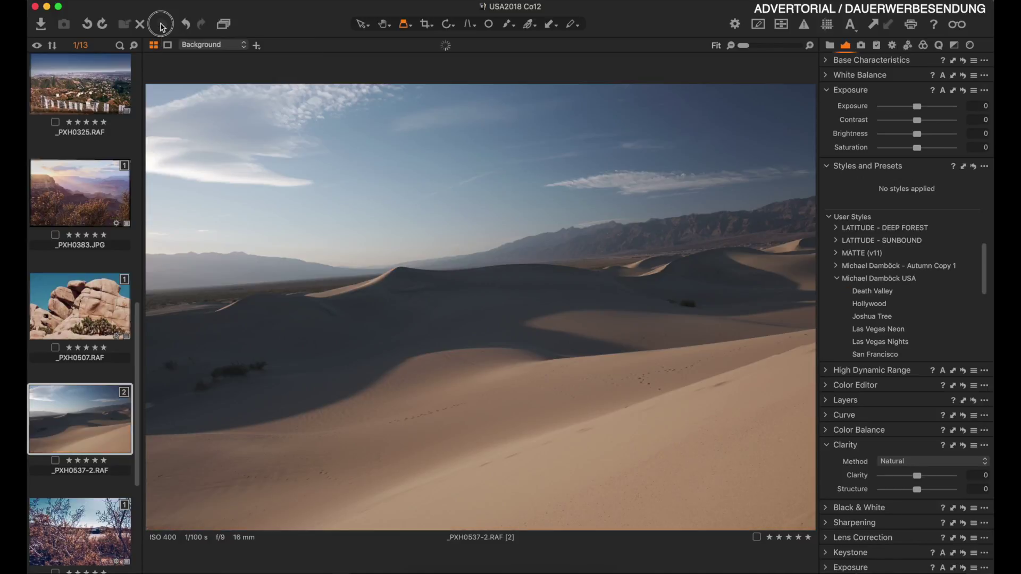
key(super+z)
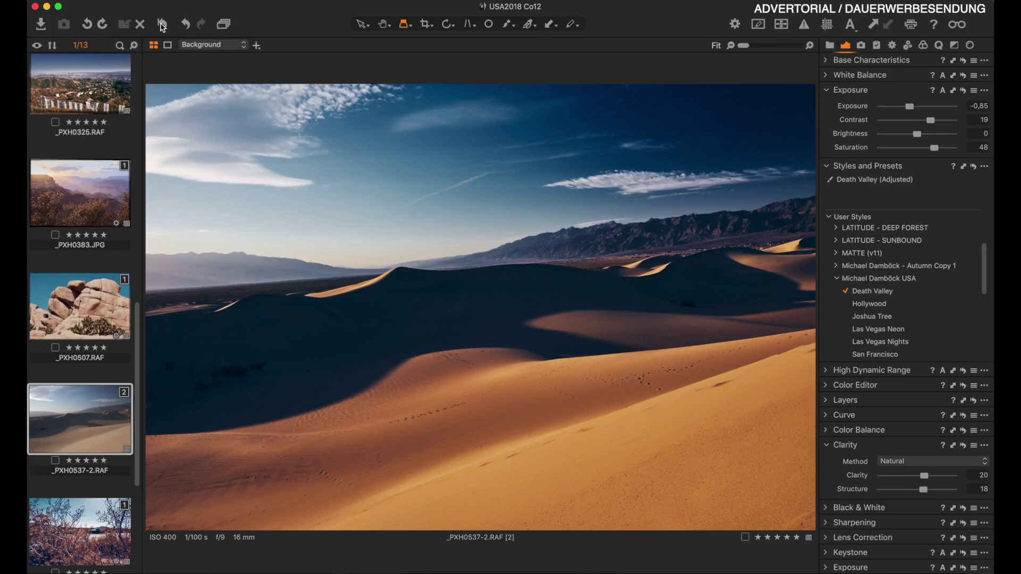
key(super+shift+z)
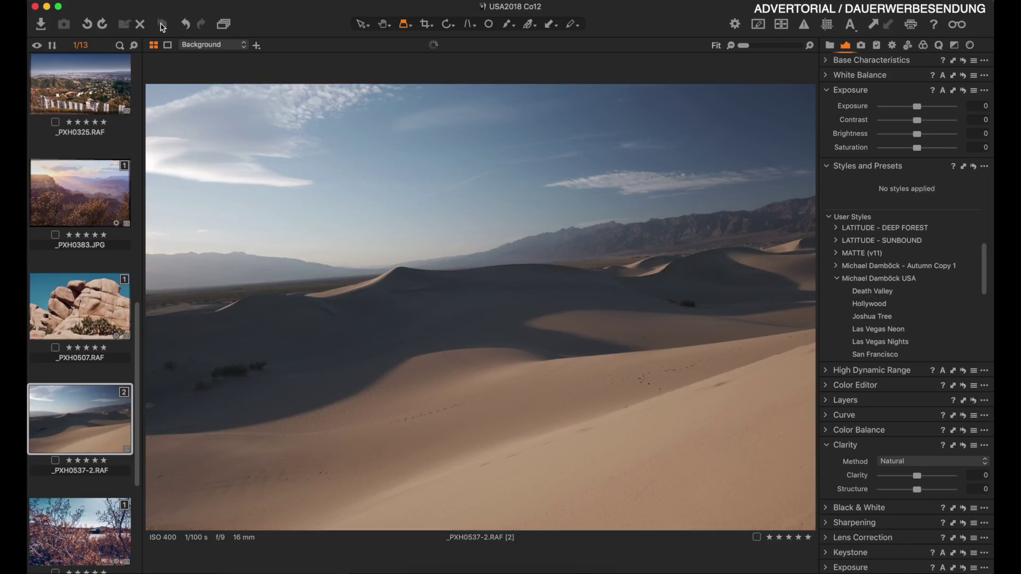
click(186, 25)
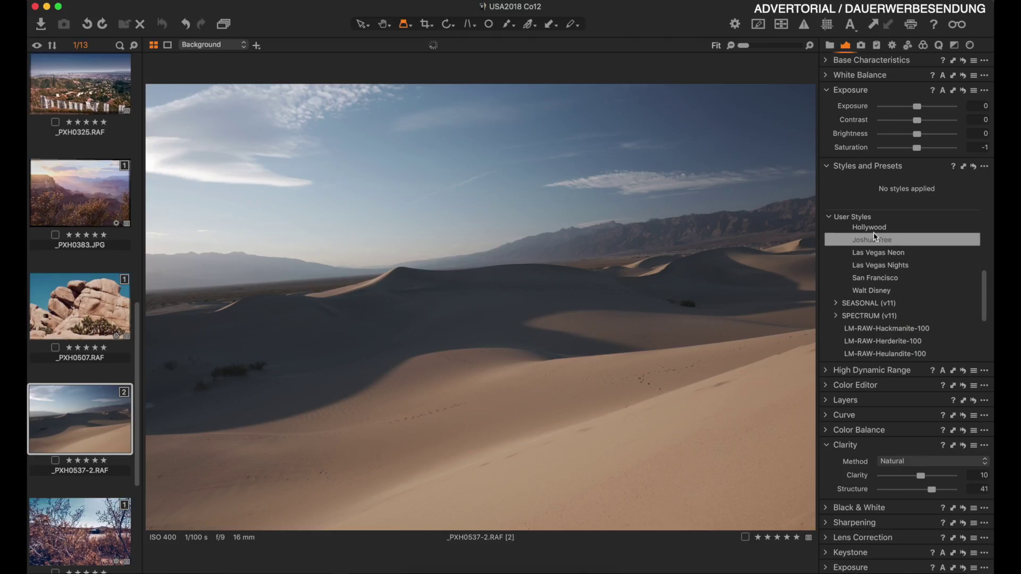
click(869, 229)
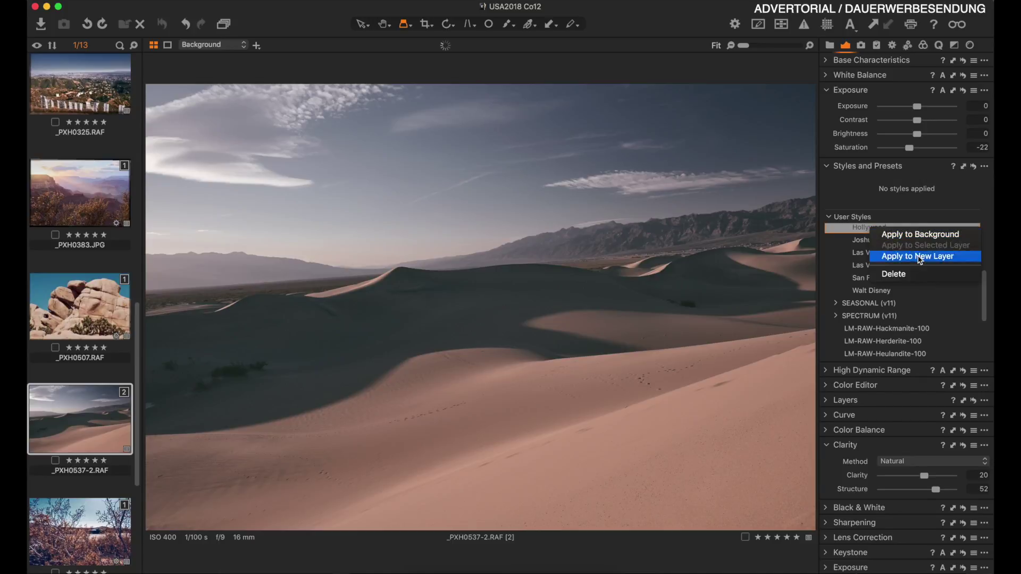
click(920, 258)
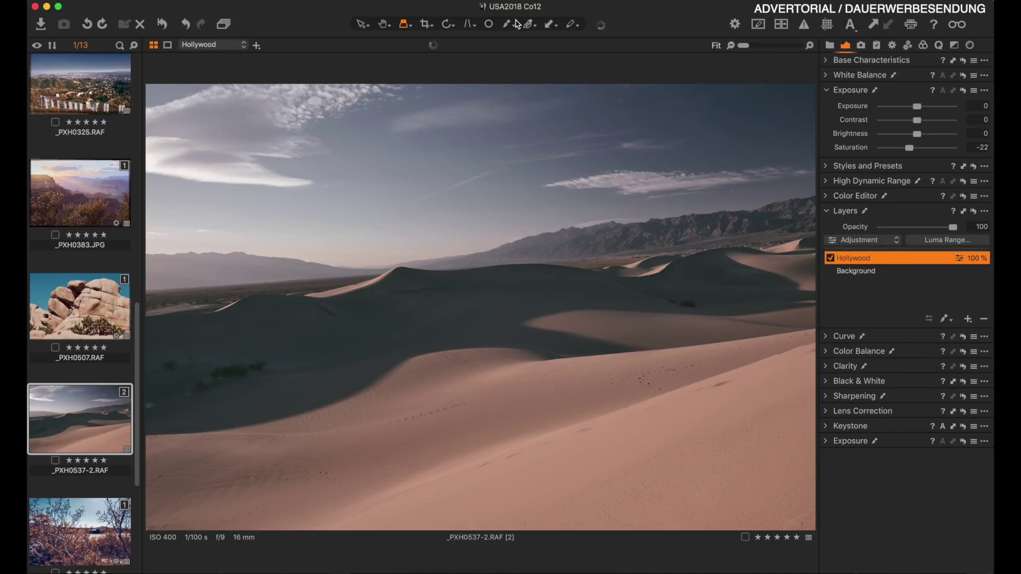
Step: Mask the Hollywood layer with a linear gradient from the sky down to the dunes
key(m)
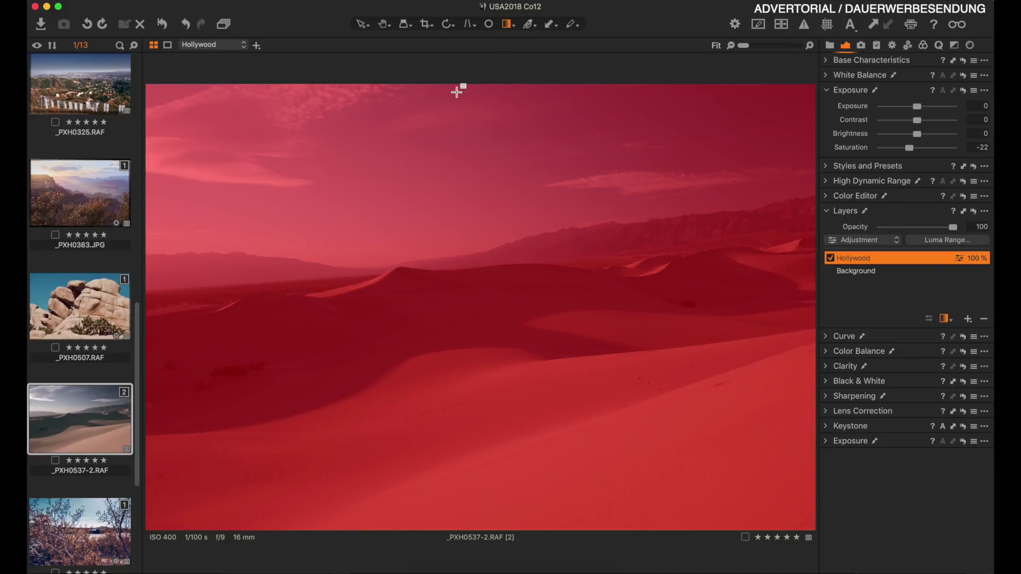
drag(475, 161, 485, 299)
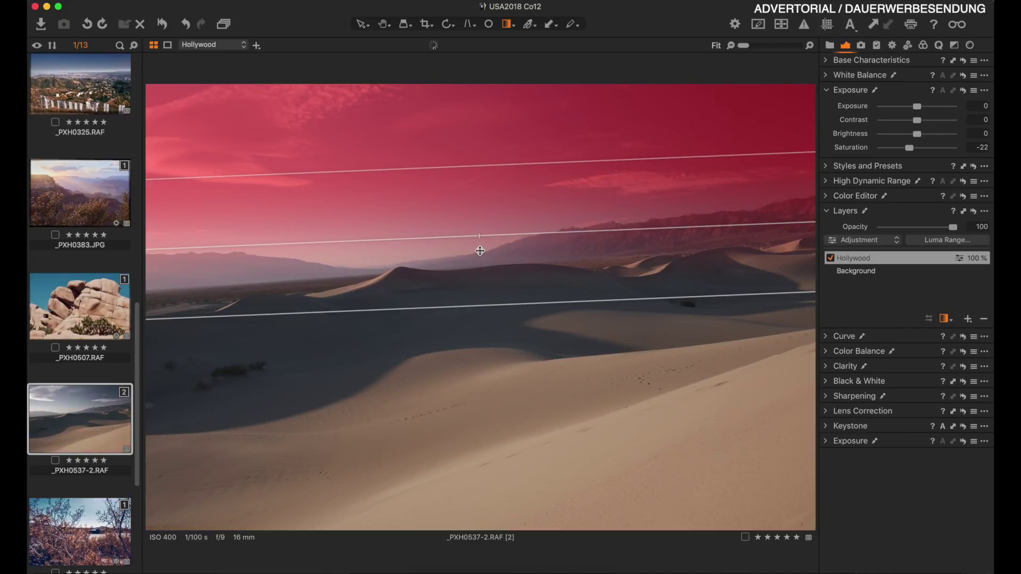
drag(466, 167, 467, 196)
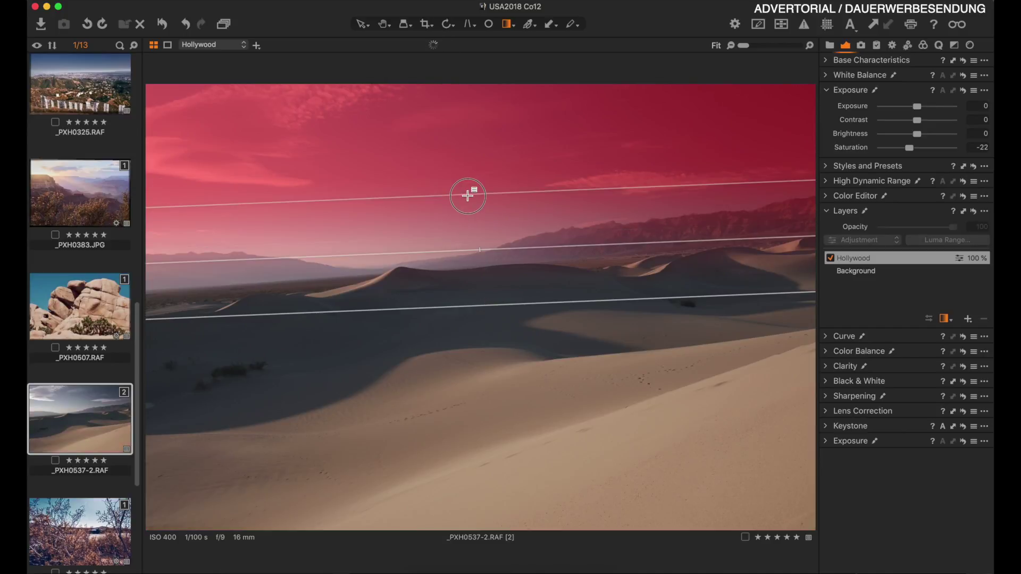
click(361, 26)
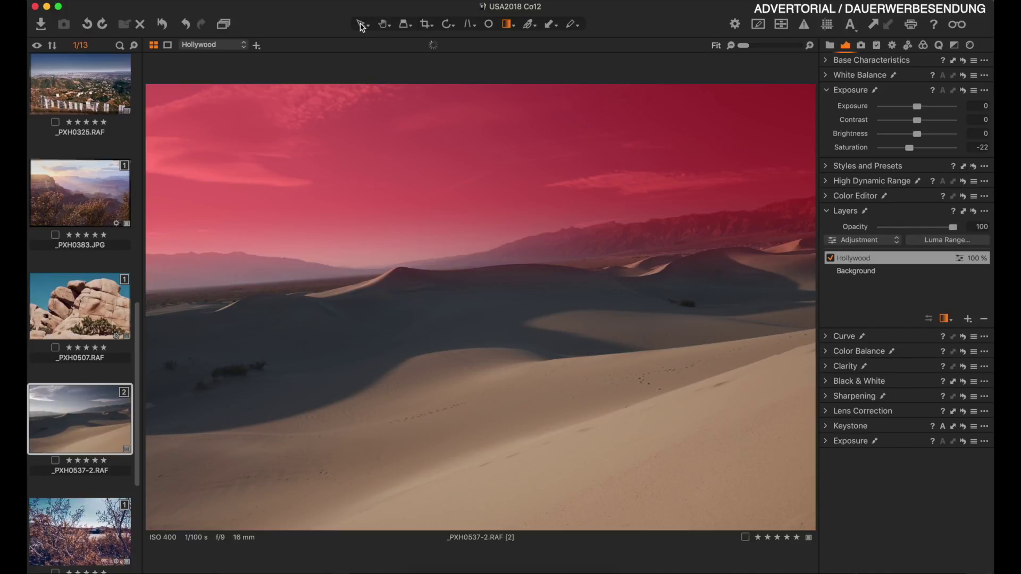
Step: Hide the red mask overlay and toggle the Hollywood layer off and on to compare
click(830, 258)
click(831, 259)
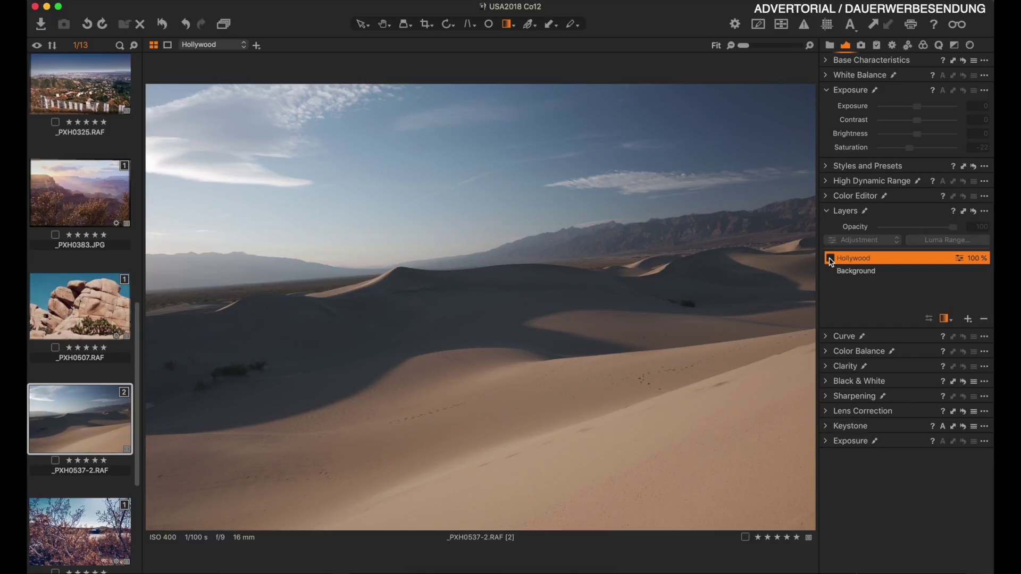
click(830, 259)
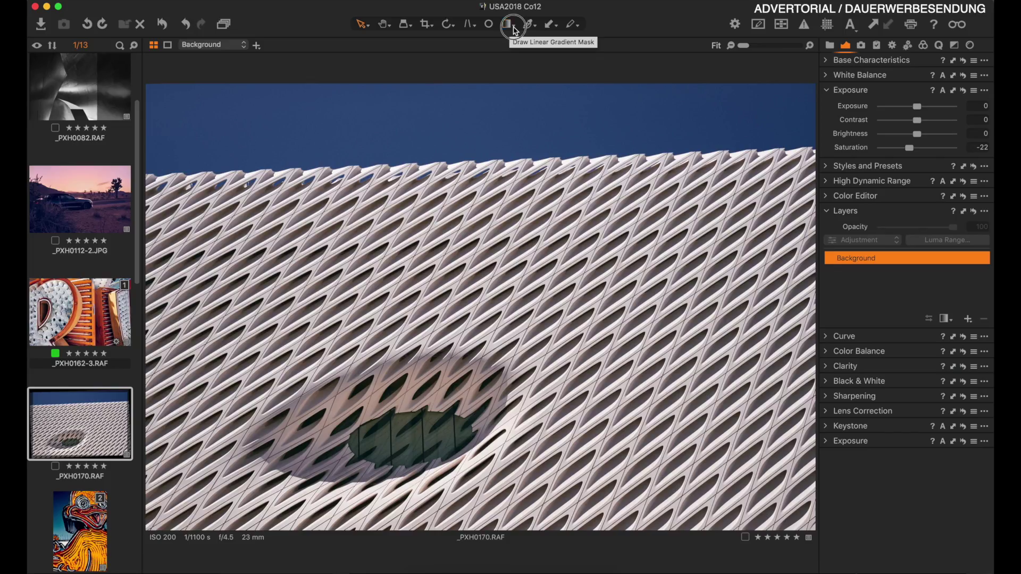
Step: Draw a radial gradient mask on Layer 1 around the dark oval opening
click(514, 30)
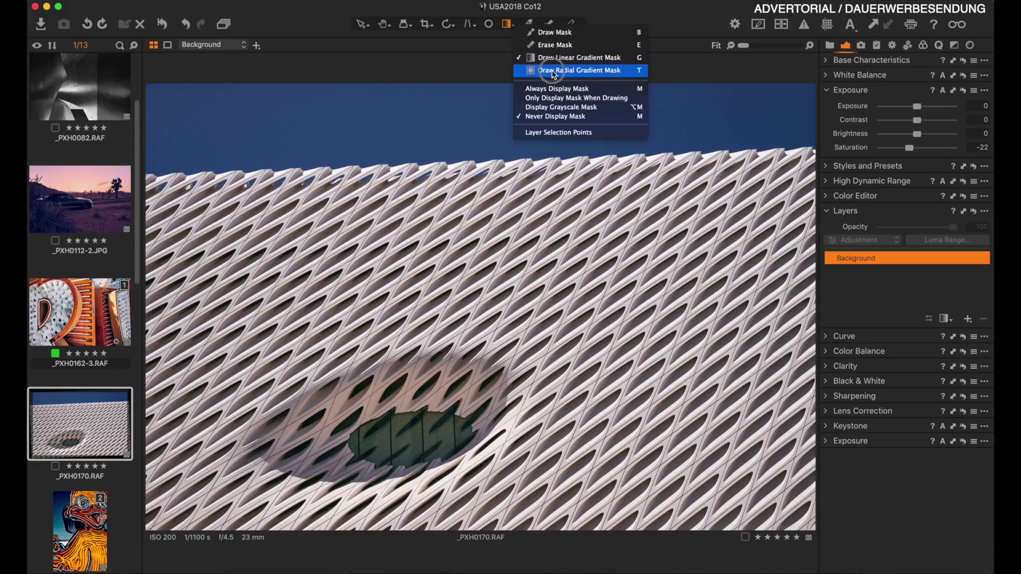
click(589, 71)
mouse_move(420, 431)
mouse_down()
mouse_move(300, 452)
mouse_move(271, 489)
mouse_move(284, 494)
mouse_move(510, 403)
mouse_up()
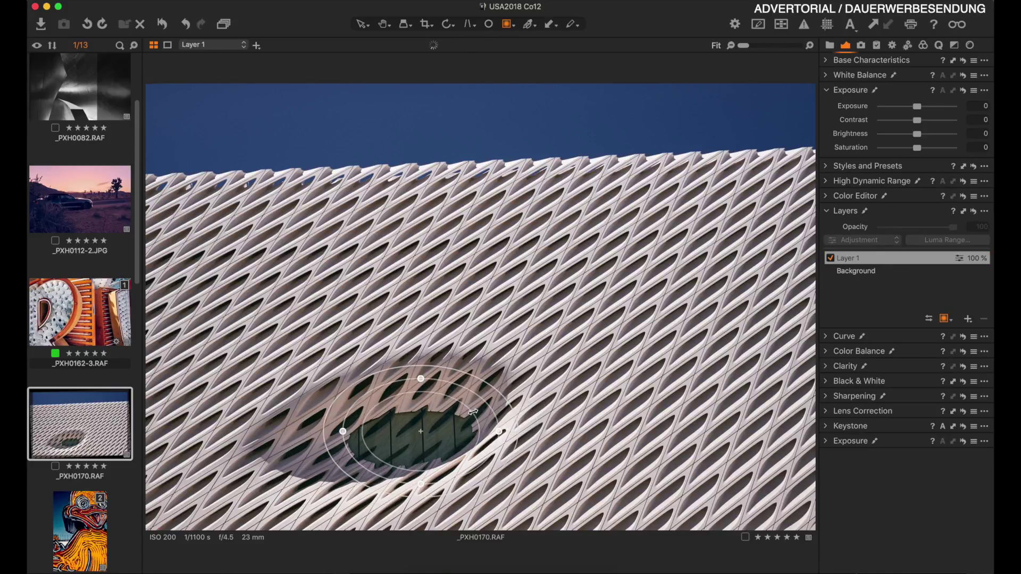
Step: Desaturate Layer 1 fully, raise its contrast, and invert its mask
drag(916, 147, 880, 148)
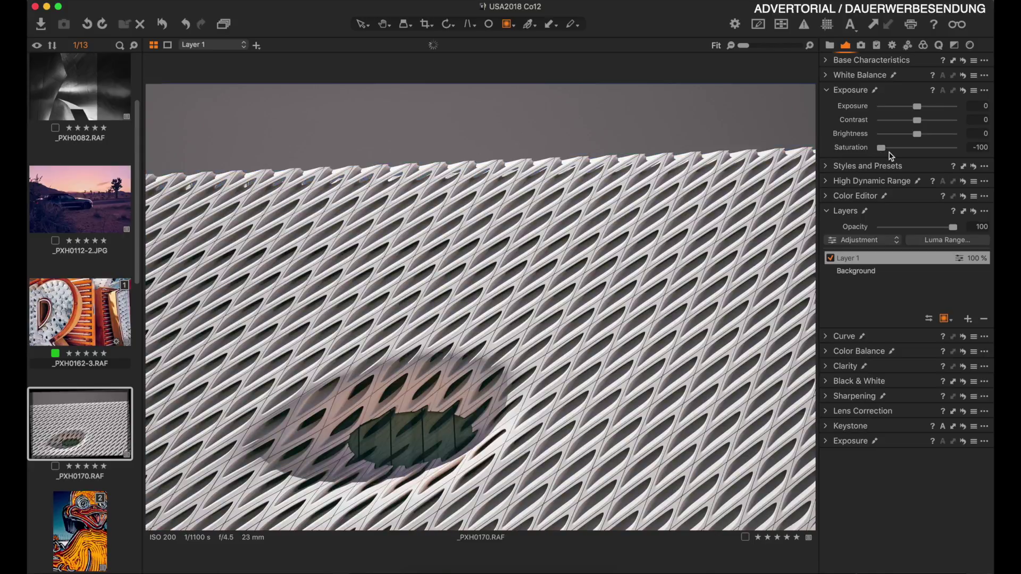
click(928, 122)
drag(933, 123, 943, 120)
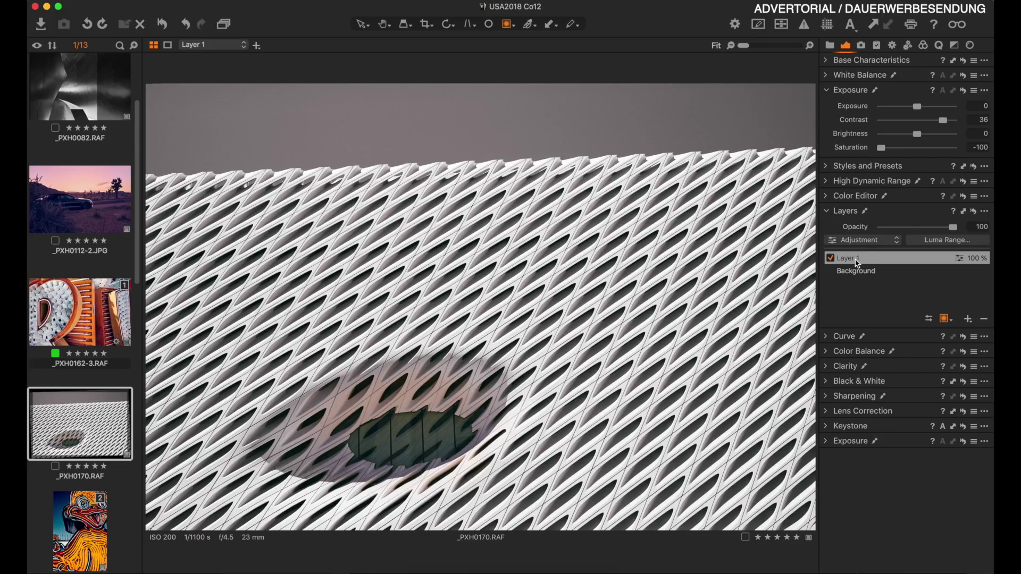
right_click(856, 262)
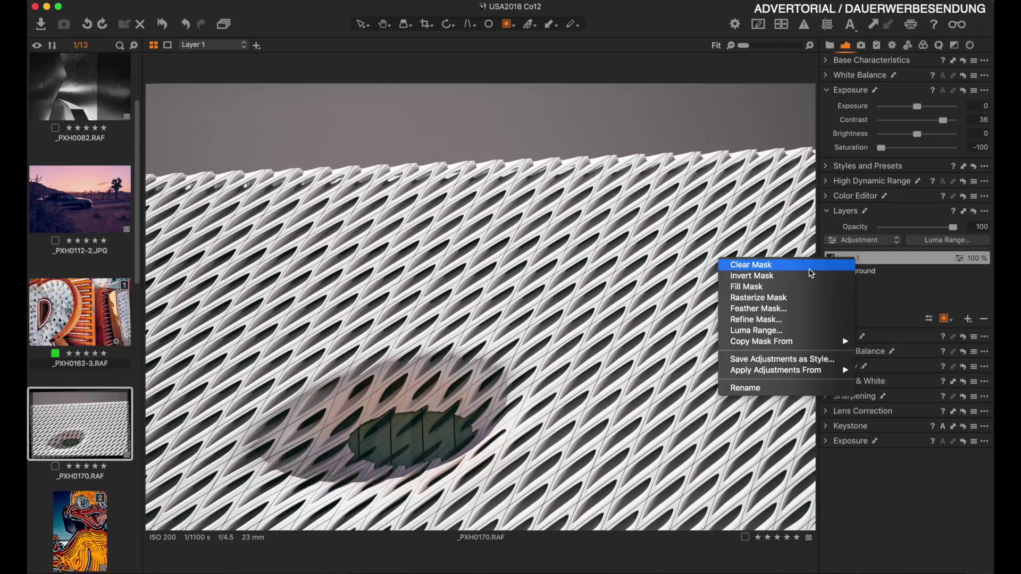
click(774, 277)
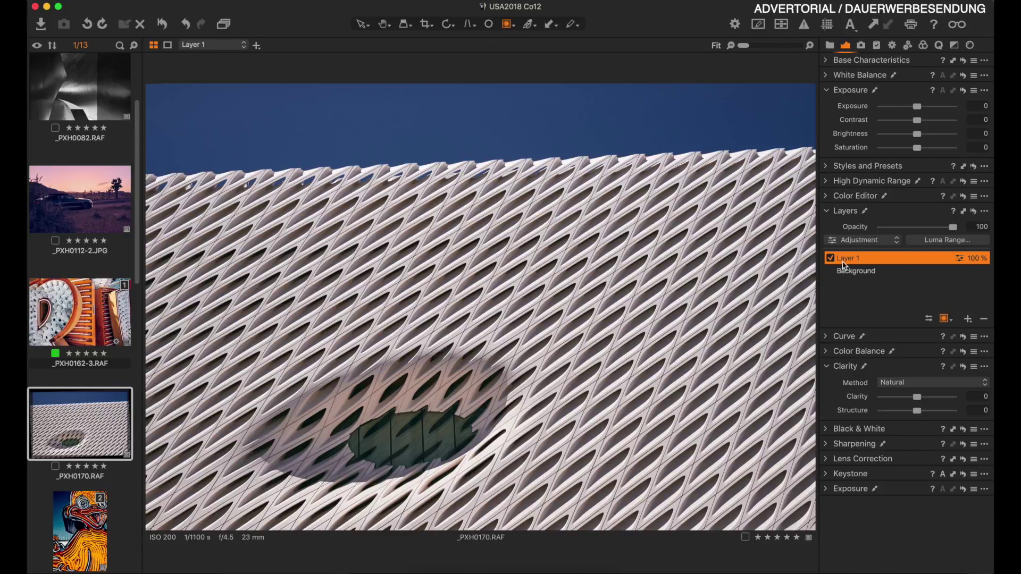
Step: Apply a Luma Range to Layer 1 limited to the brightest tones, previewing the mask
click(926, 241)
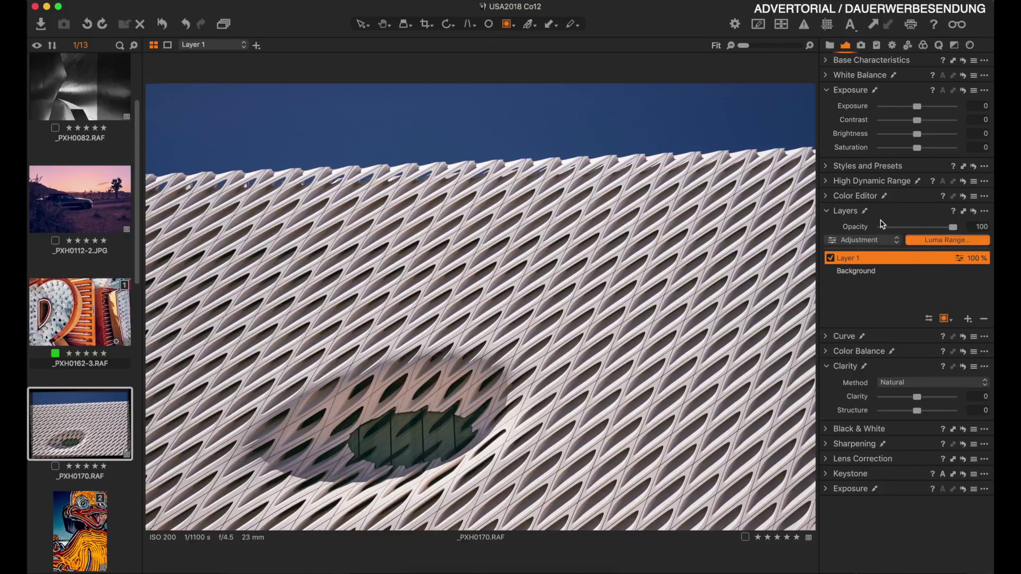
drag(145, 167, 266, 170)
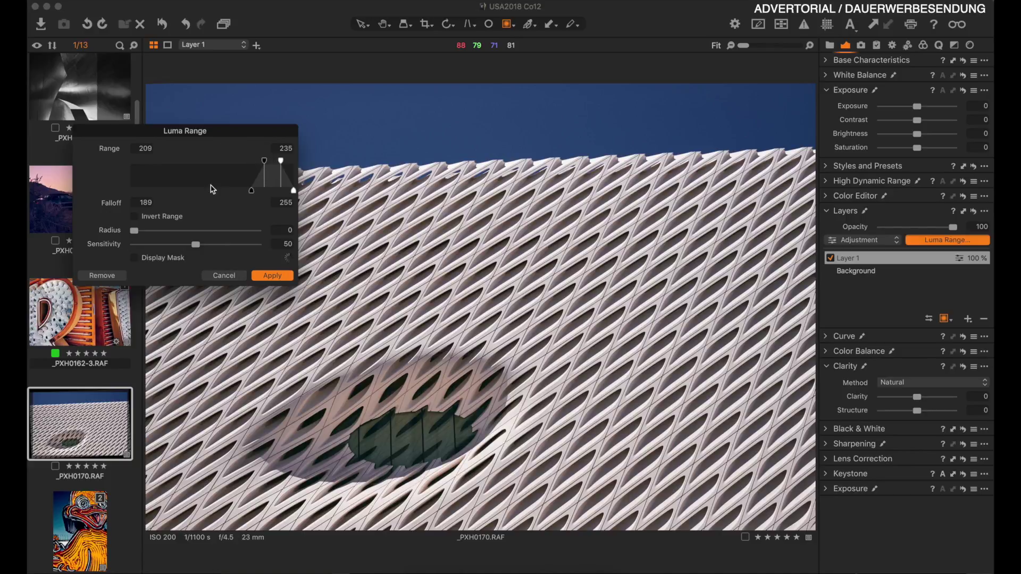
click(136, 258)
drag(264, 160, 238, 168)
click(272, 275)
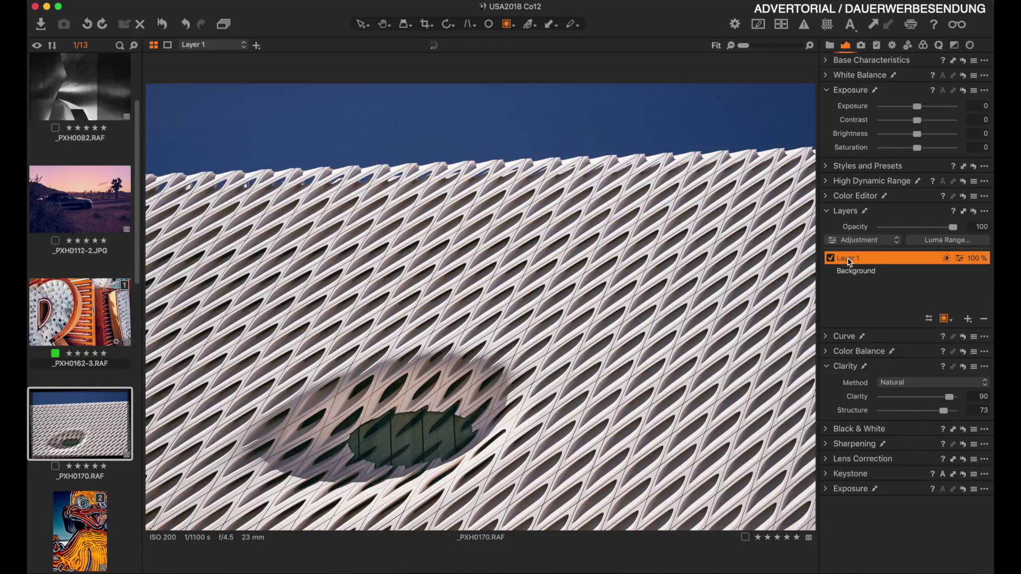
key(m)
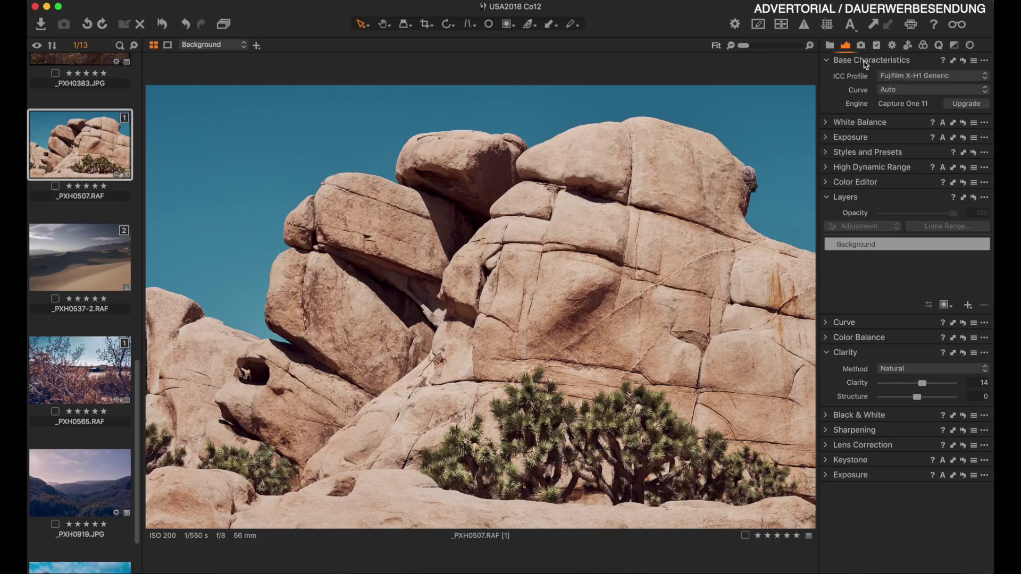
Step: Check the base curve options, then select the neon sign image _PXH0162-3.RAF
click(913, 91)
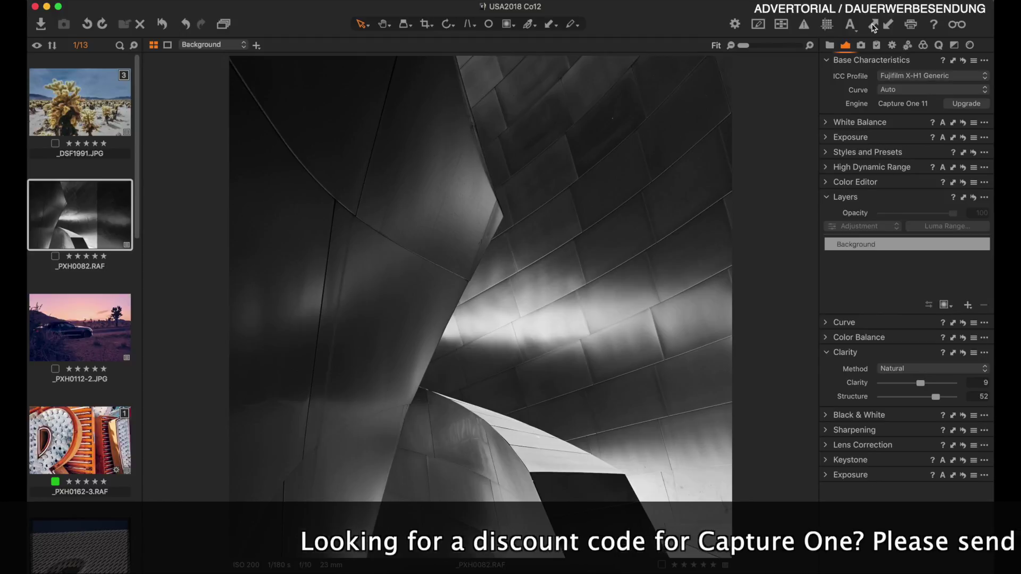
click(84, 423)
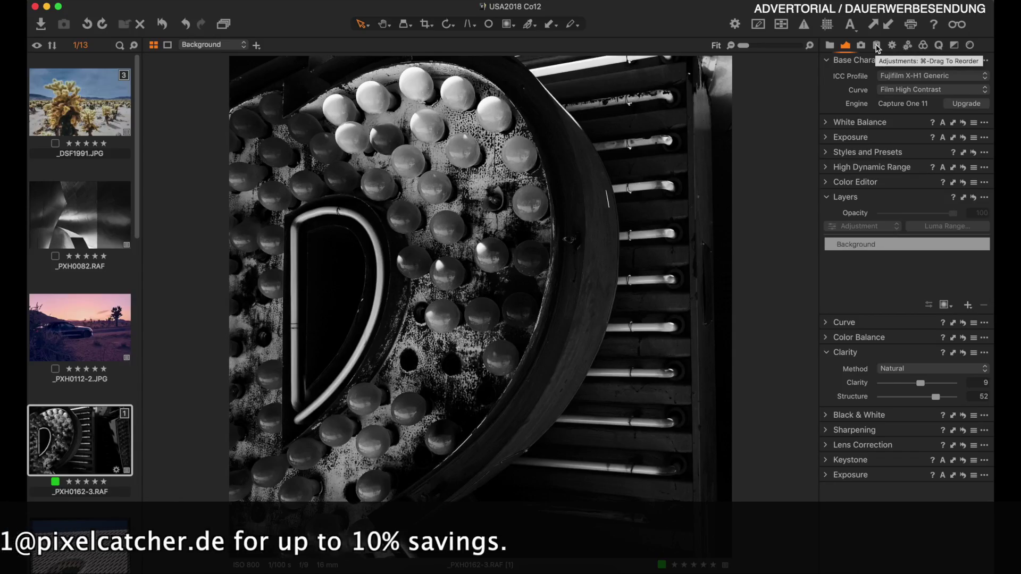
Step: Review which adjustments the Adjustments Clipboard tab will copy
click(877, 46)
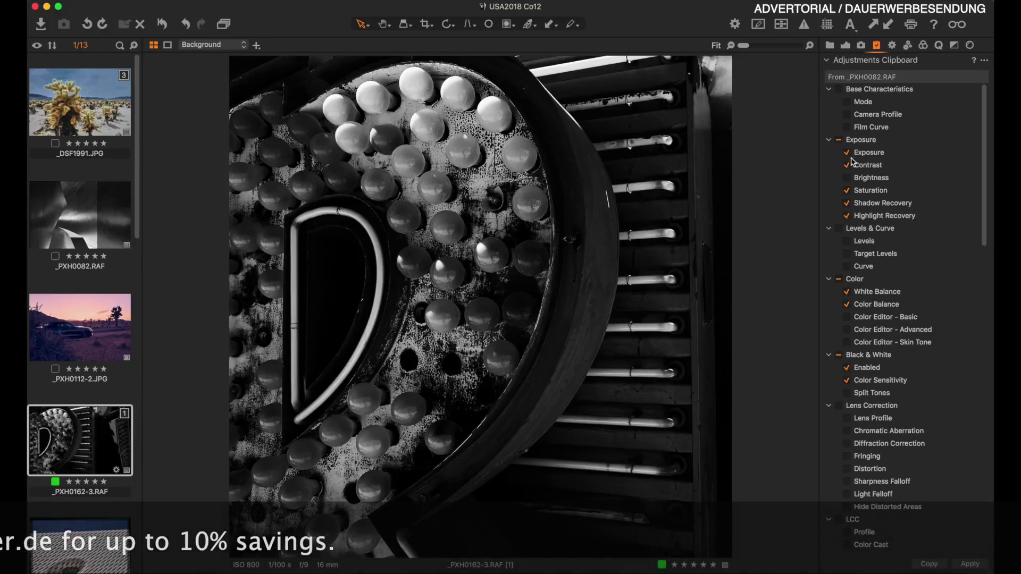
scroll(849, 186, down, 15)
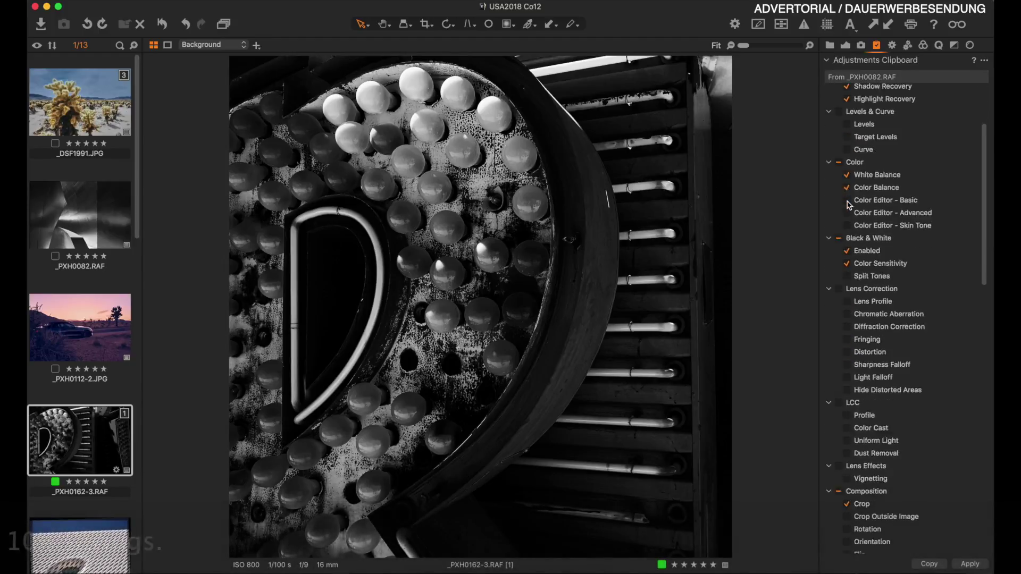
scroll(849, 205, down, 15)
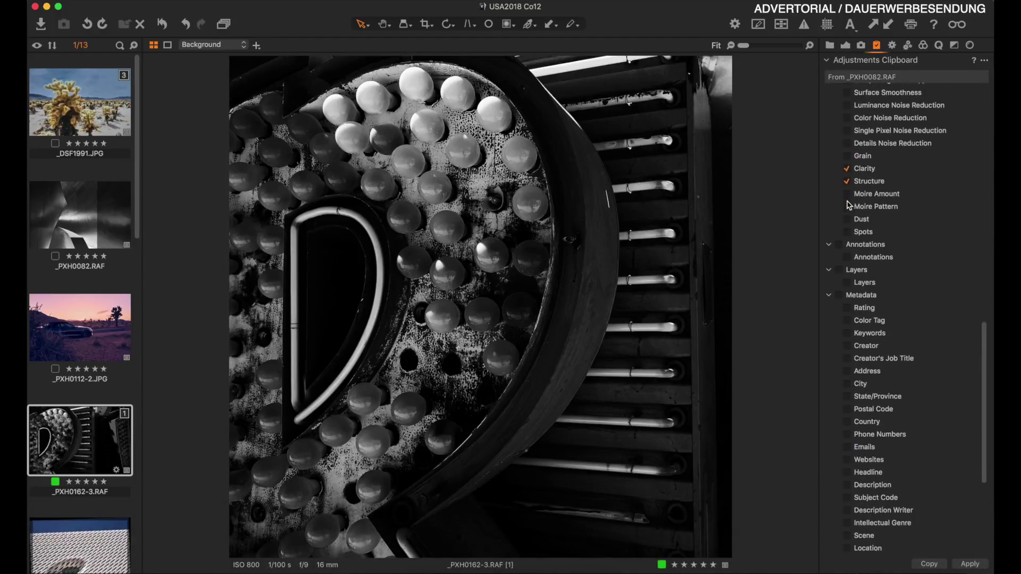
scroll(850, 206, up, 9)
scroll(849, 205, up, 10)
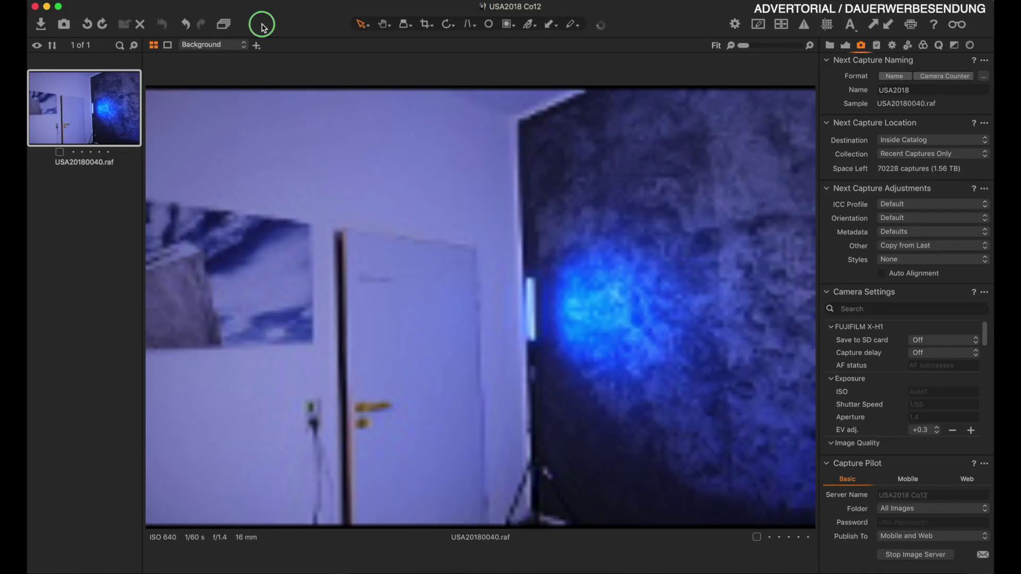
Step: Add the Battery Status item to the toolbar through Customize Toolbar
right_click(264, 27)
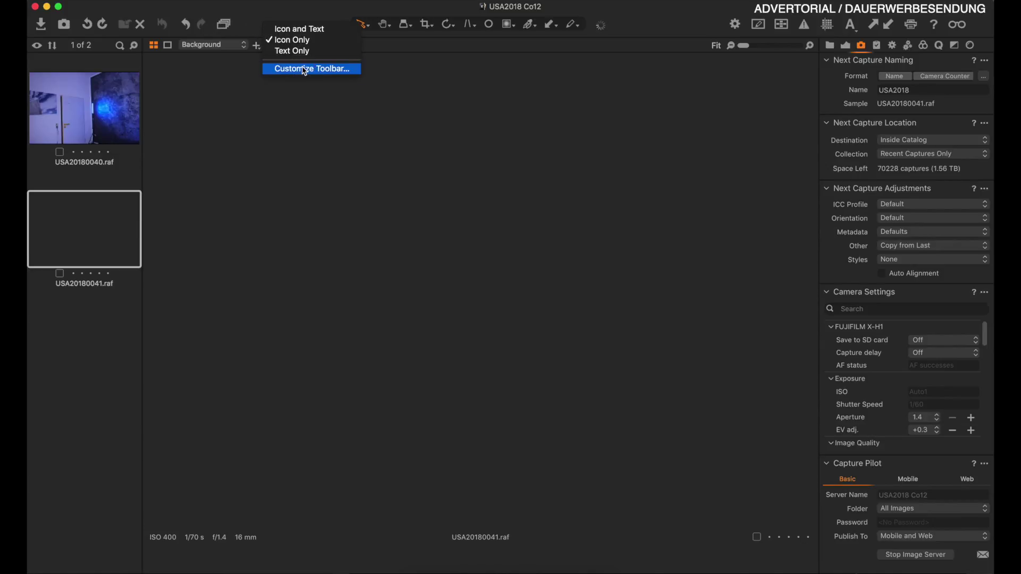
click(232, 60)
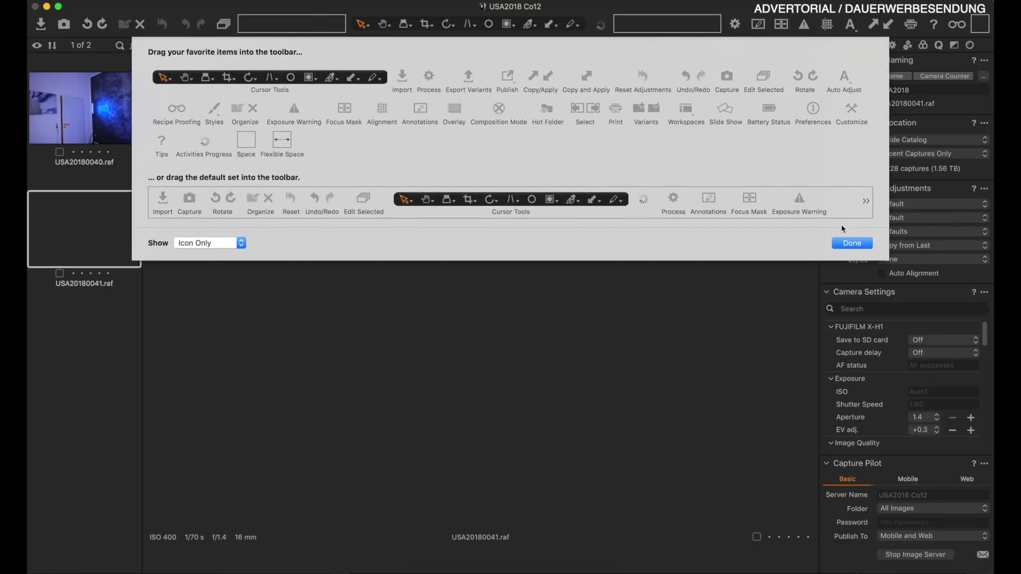
click(850, 242)
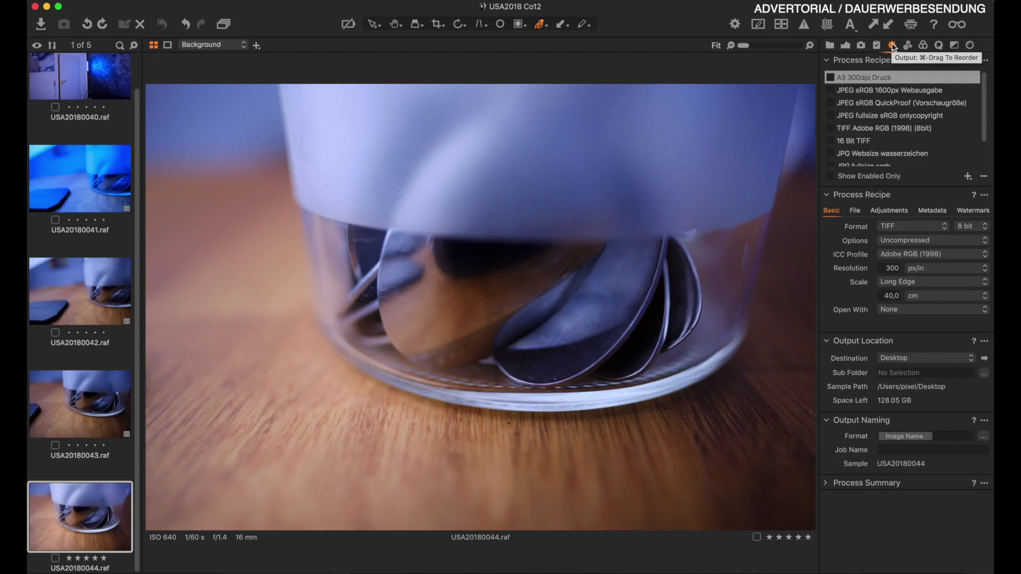
Step: Add a new process recipe named 'JPG 1500px 80%' exporting JPEG at quality 80
click(894, 45)
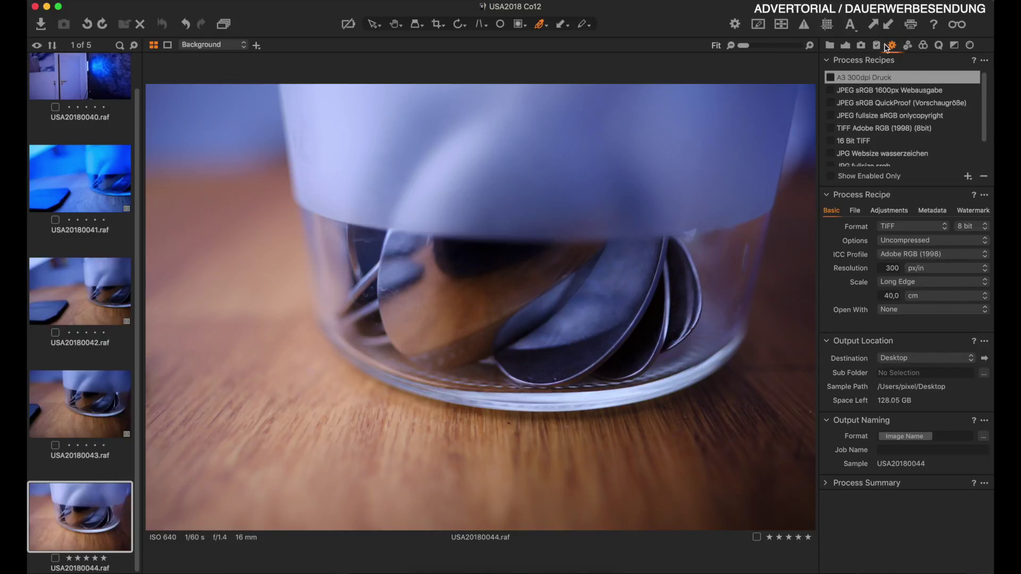
scroll(944, 154, down, 3)
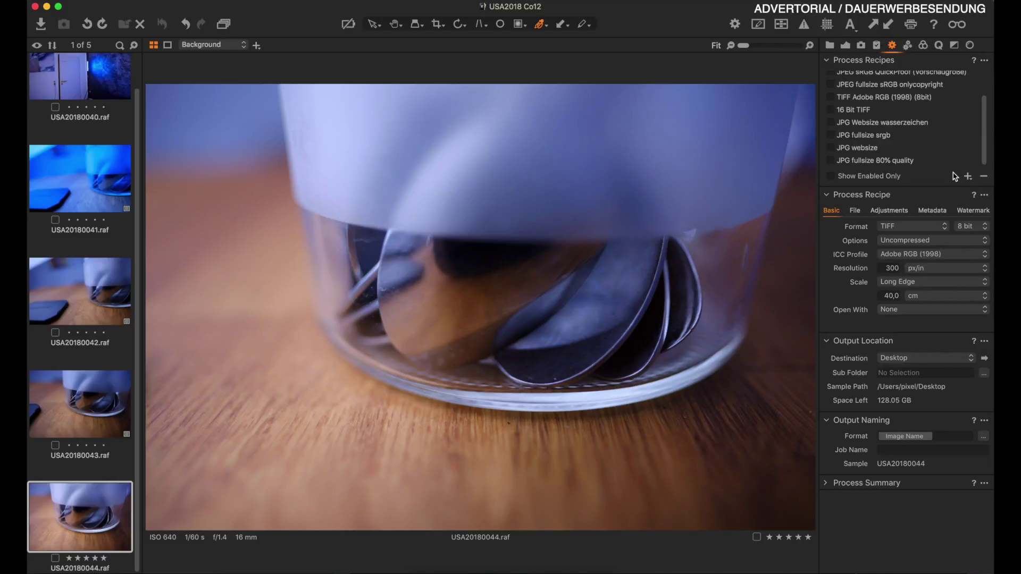
click(968, 176)
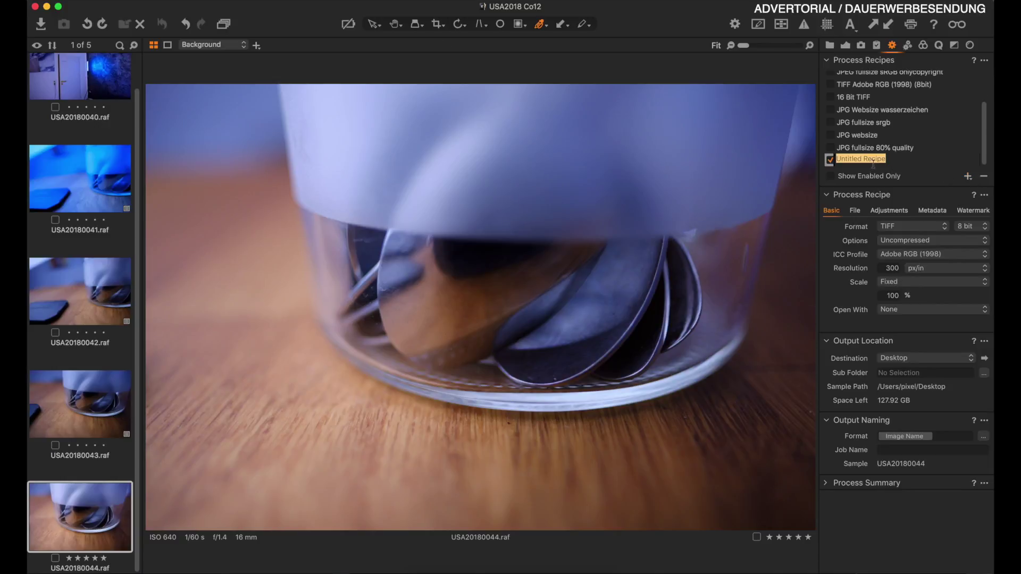
text(JPG 1500px 80%)
click(904, 226)
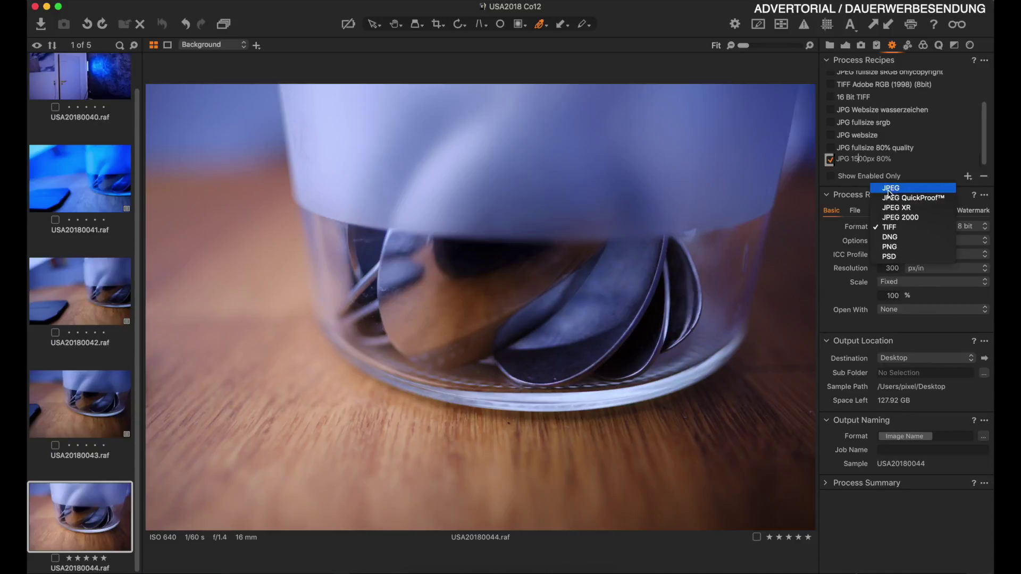
click(889, 190)
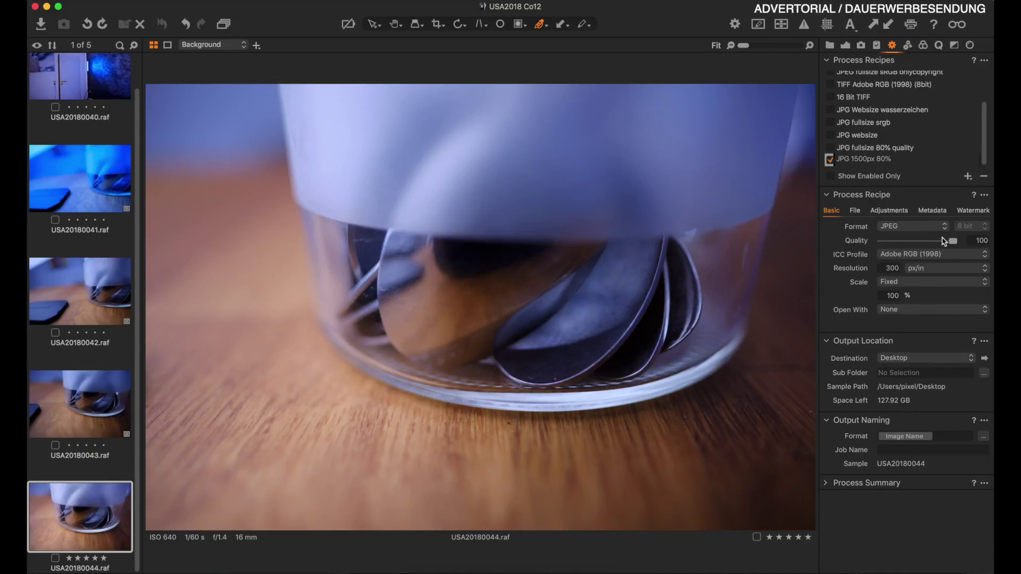
key(Tab)
text(8)
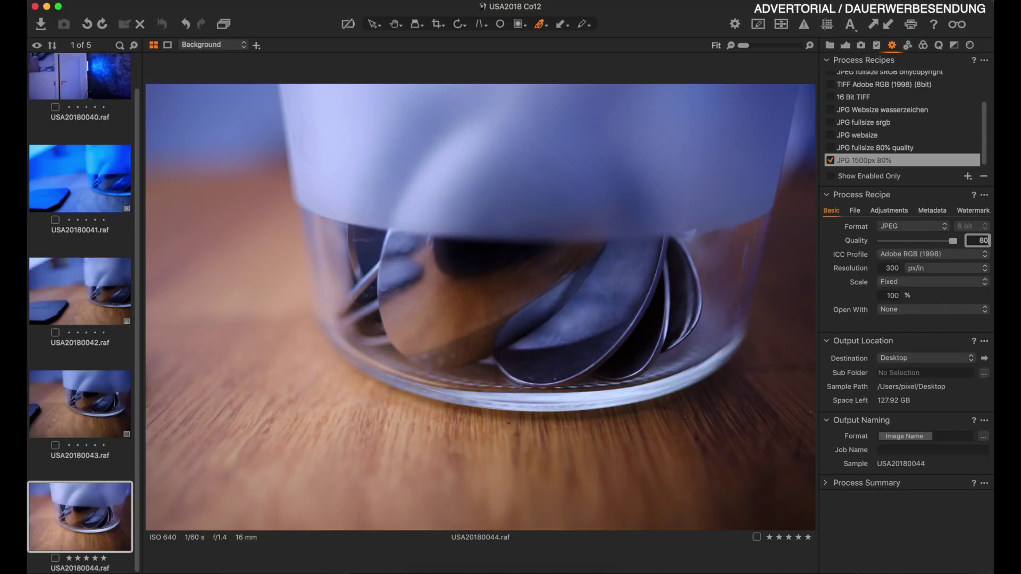
Step: Scale the recipe by its 1500 px long edge and process all five images
click(903, 283)
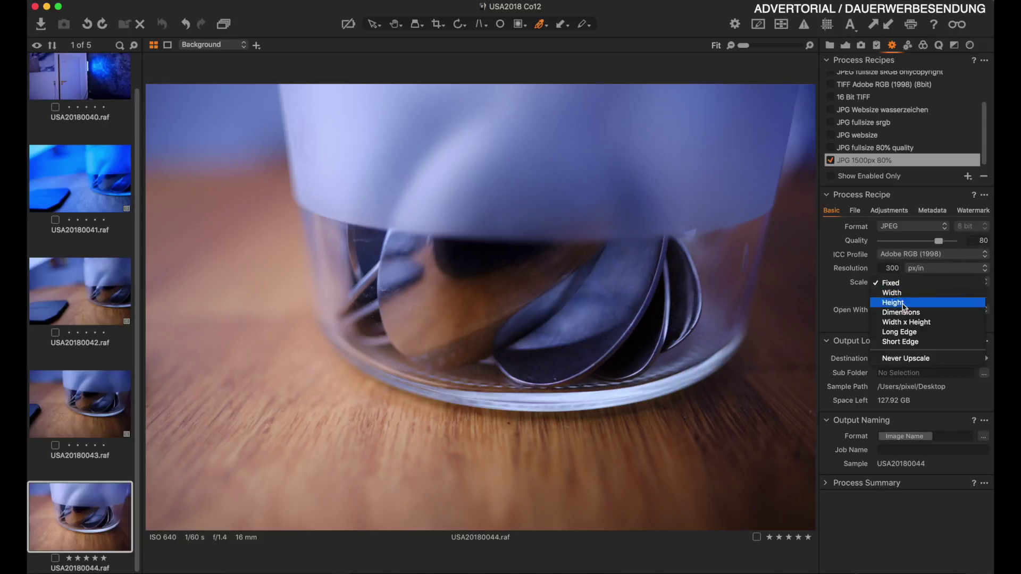
click(907, 334)
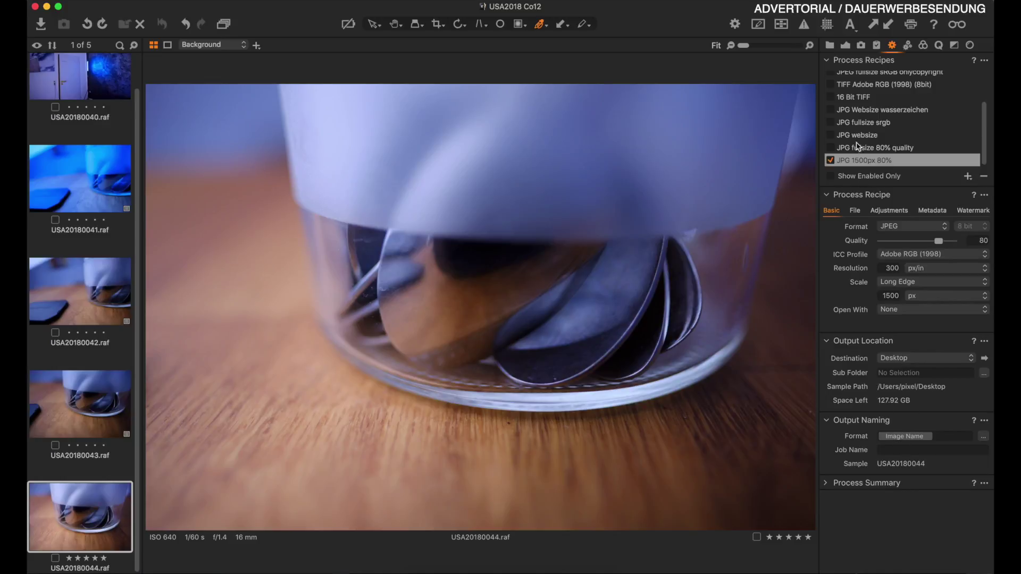
click(735, 25)
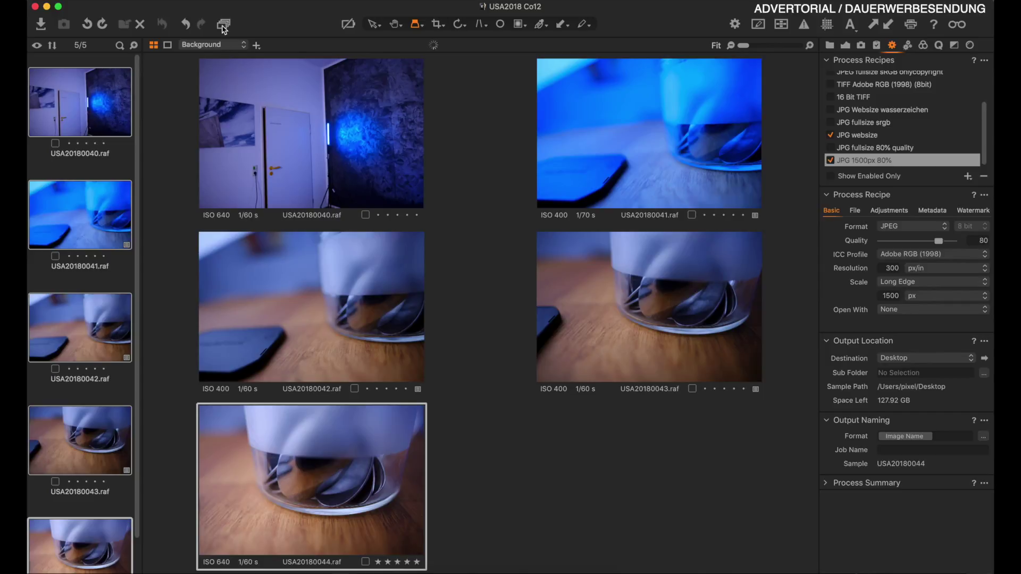
click(223, 24)
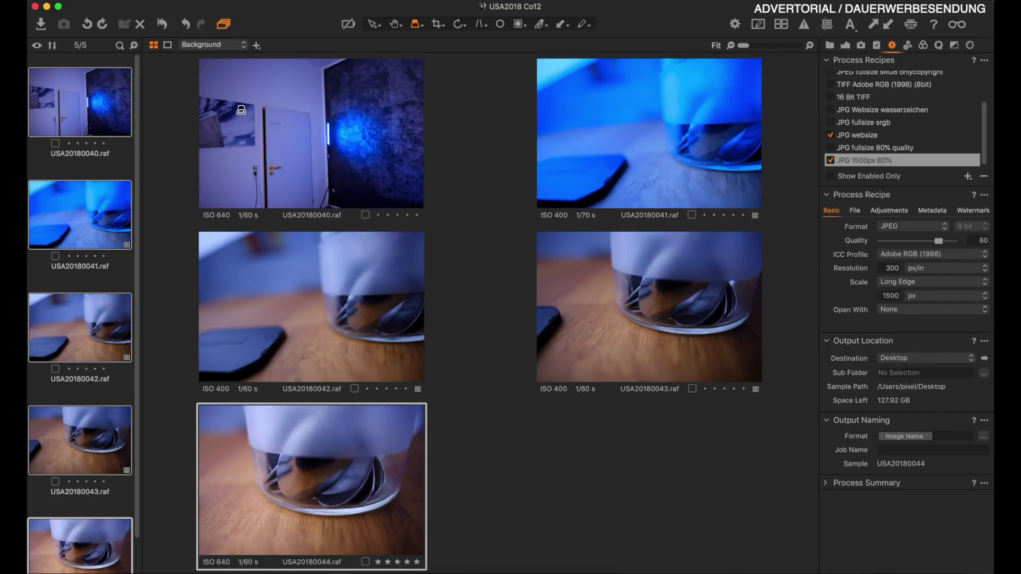